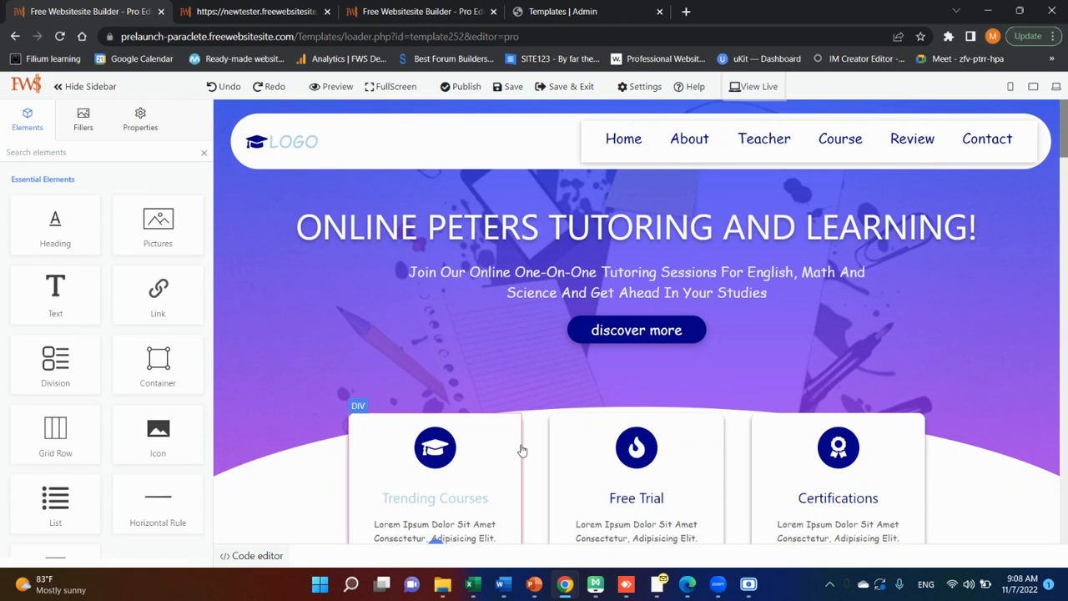
{"action": "scroll", "coordinate": [521, 451], "scroll_direction": "down", "scroll_amount": 2}
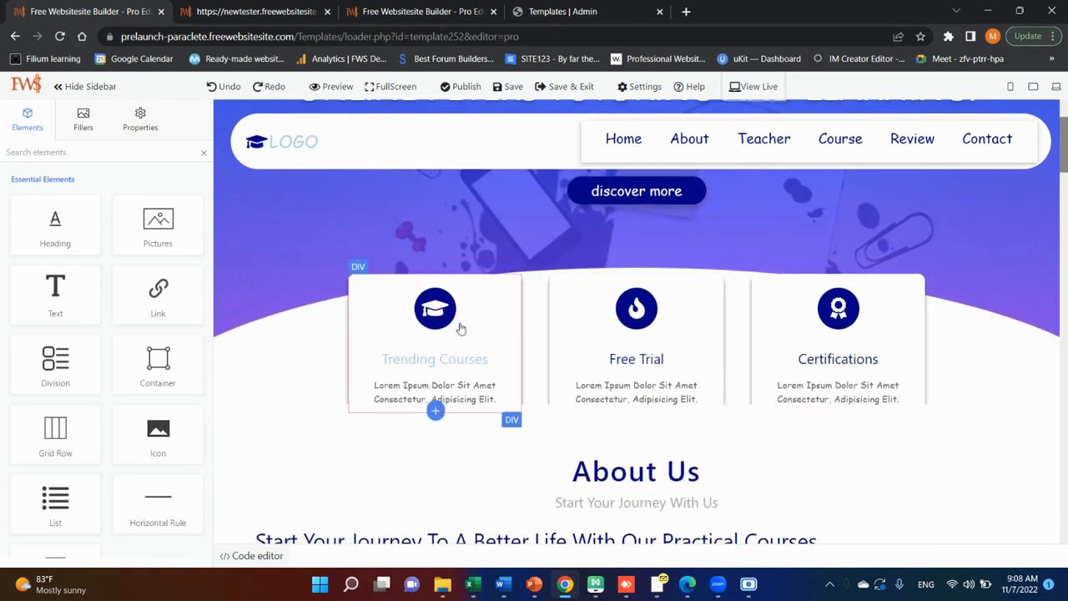
{"action": "scroll", "coordinate": [512, 334], "scroll_direction": "up", "scroll_amount": 2}
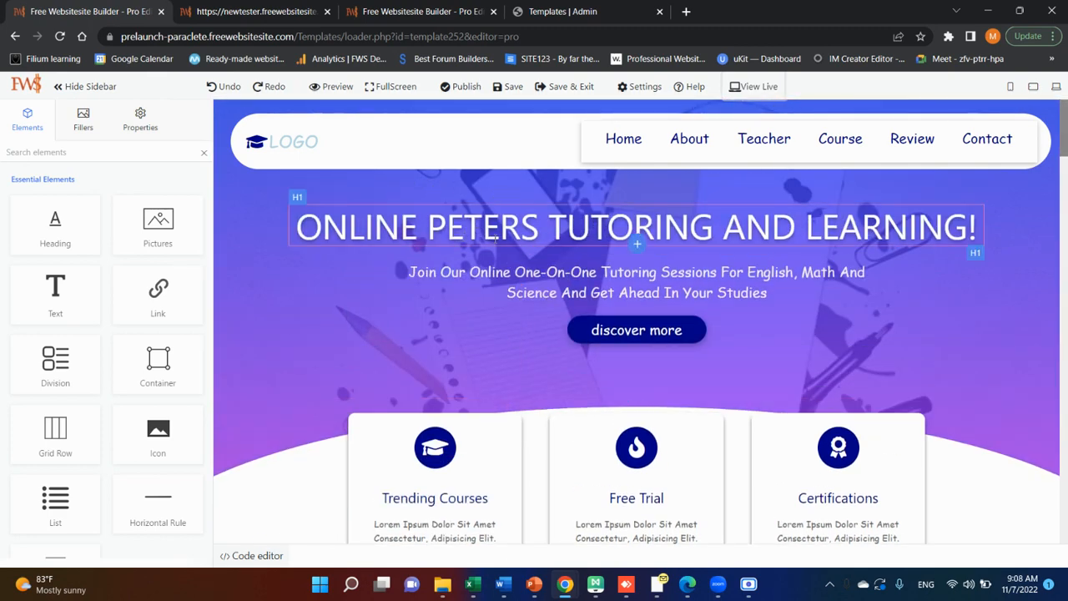
{"action": "scroll", "coordinate": [542, 292], "scroll_direction": "down", "scroll_amount": 1}
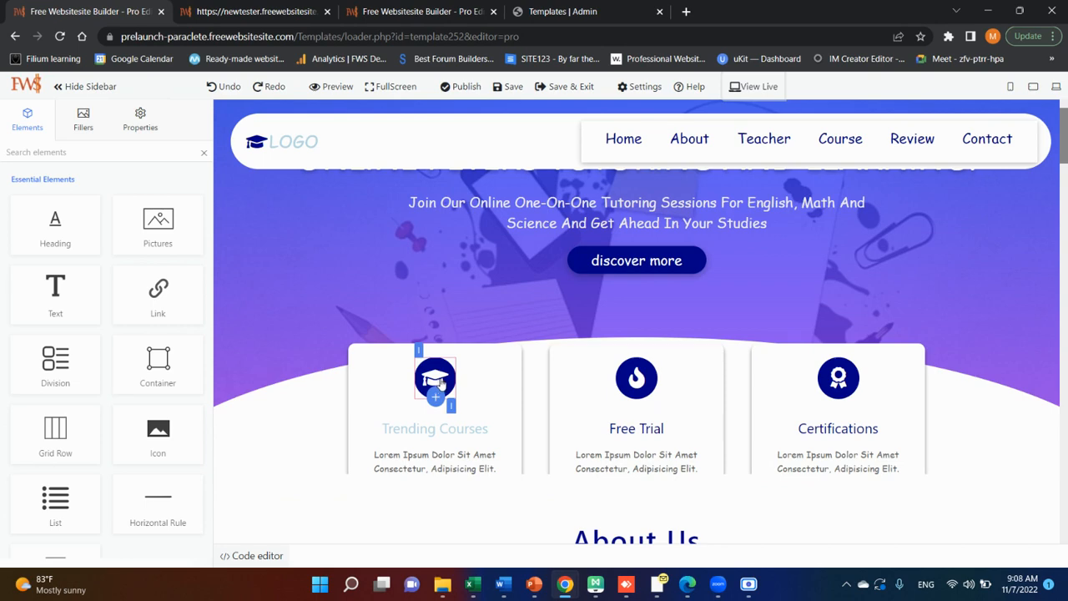
{"action": "scroll", "coordinate": [634, 329], "scroll_direction": "up", "scroll_amount": 1}
{"action": "scroll", "coordinate": [470, 267], "scroll_direction": "down", "scroll_amount": 1}
Inspect the icon properties of the Trending Courses, Free Trial and Certifications cards.
{"action": "left_click", "coordinate": [440, 381]}
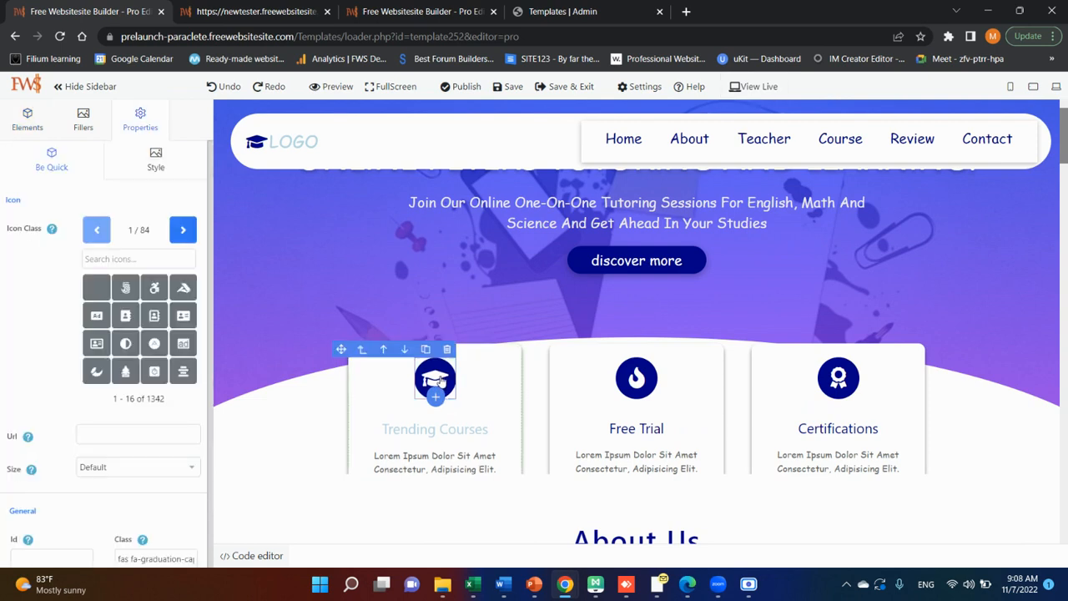
{"action": "left_click", "coordinate": [636, 379]}
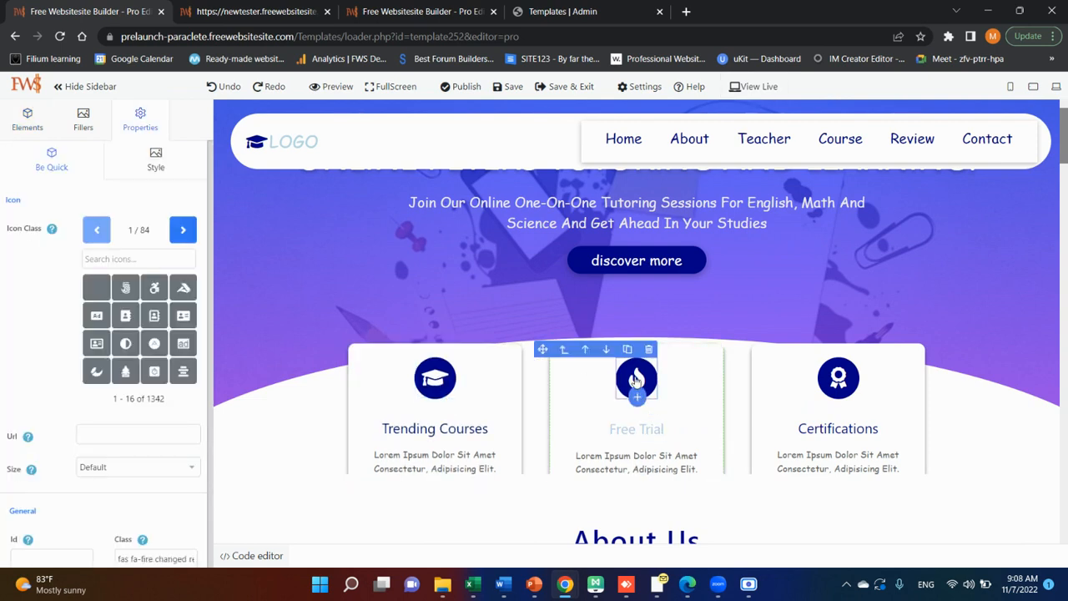
{"action": "left_click", "coordinate": [837, 379]}
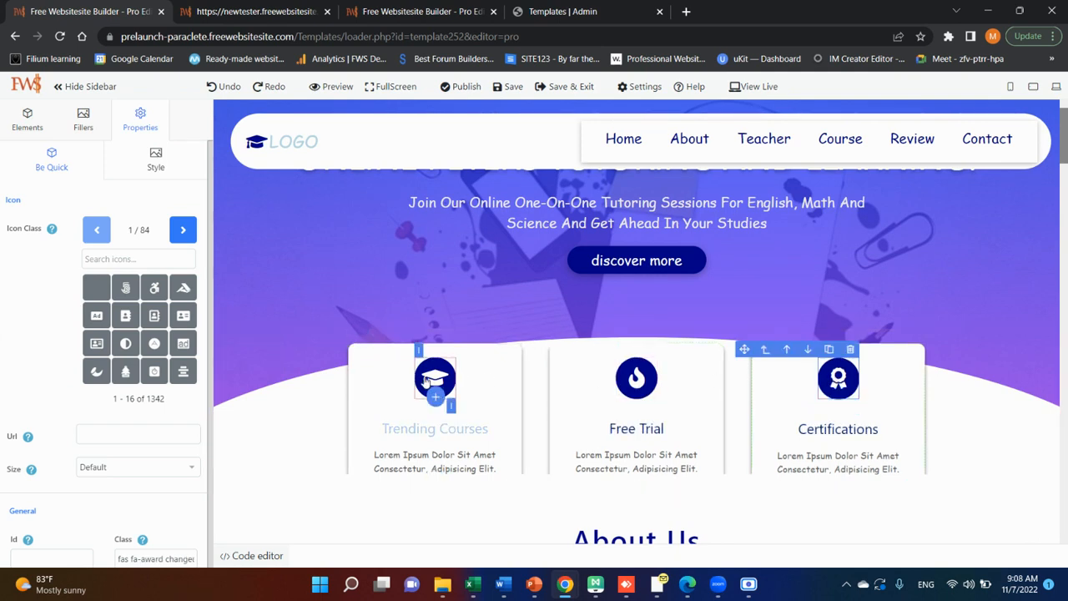
Select the Trending Courses card's icon and browse the available icons through page 16.
{"action": "left_click", "coordinate": [434, 379]}
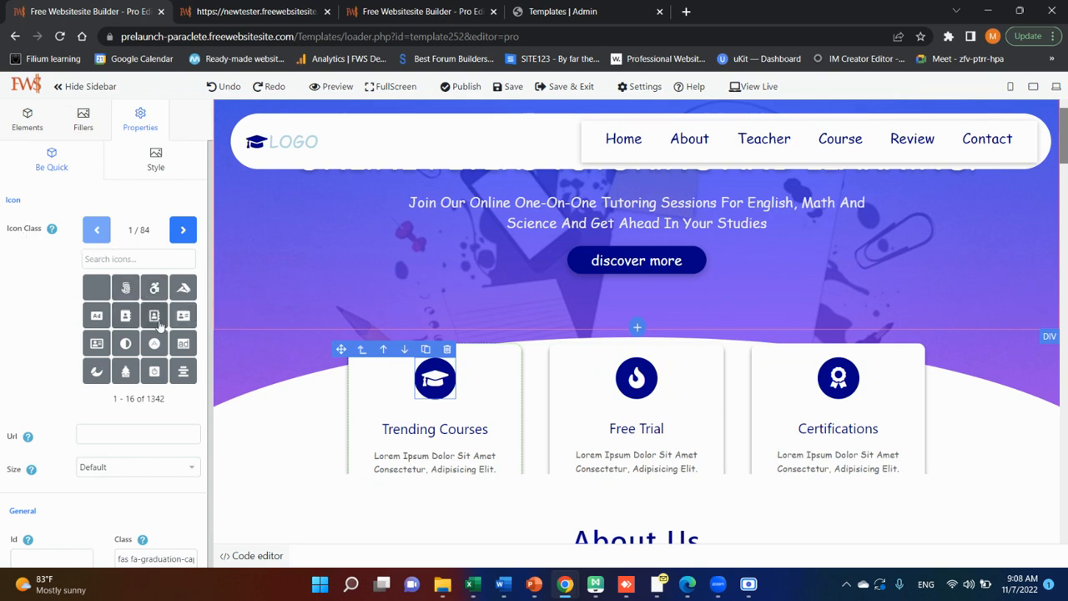
{"action": "left_click", "coordinate": [182, 231]}
{"action": "left_click", "coordinate": [182, 231]}
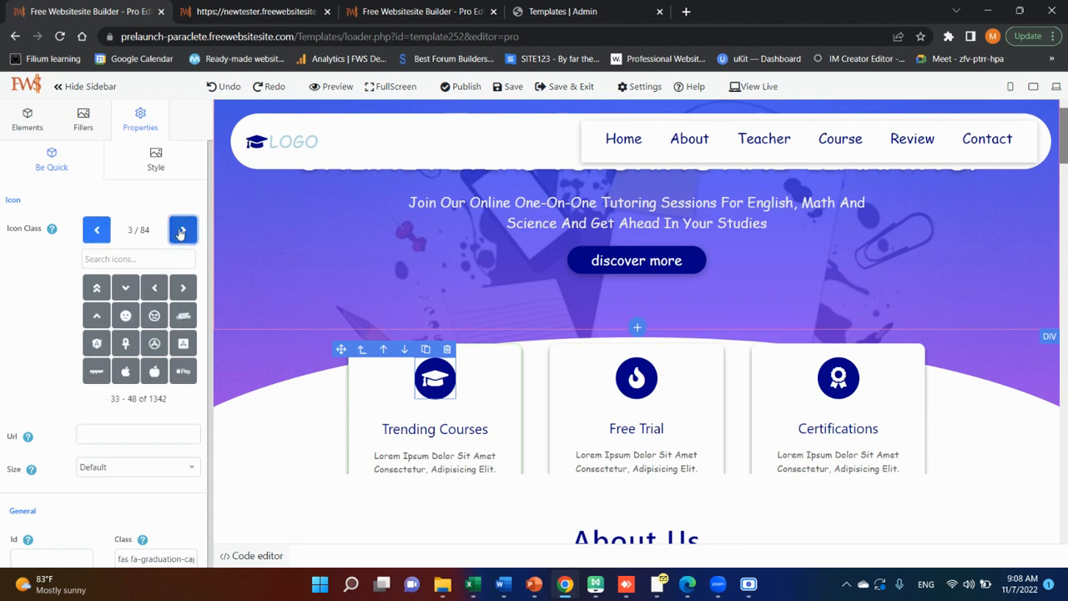
{"action": "left_click", "coordinate": [181, 231]}
{"action": "left_click", "coordinate": [182, 231]}
{"action": "left_click", "coordinate": [182, 231]}
{"action": "left_click", "coordinate": [182, 231]}
{"action": "left_click", "coordinate": [182, 231]}
{"action": "left_click", "coordinate": [182, 231]}
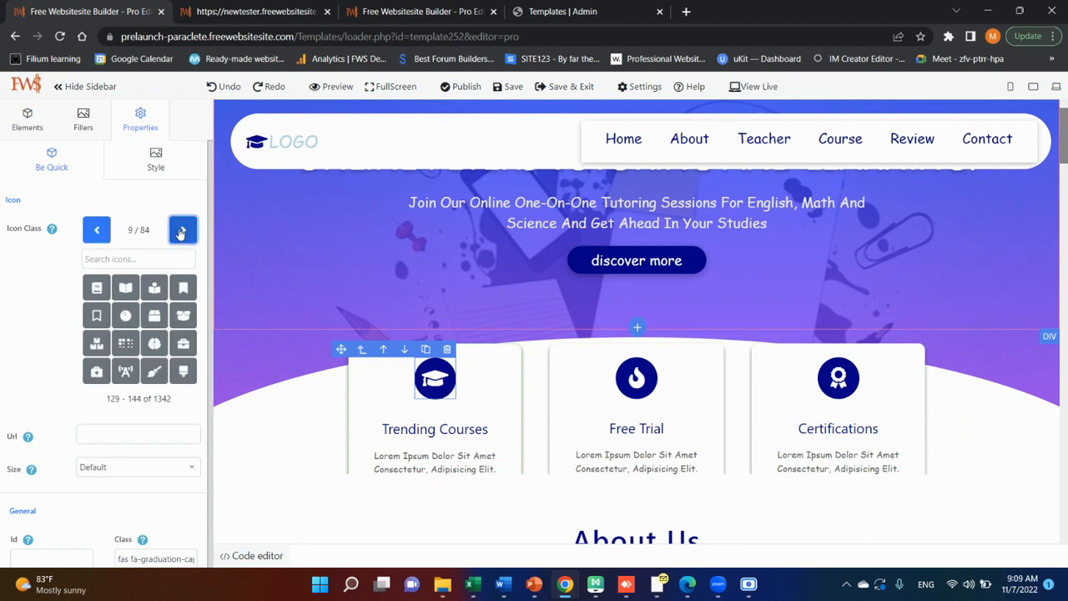
{"action": "left_click", "coordinate": [182, 231]}
{"action": "left_click", "coordinate": [182, 231]}
{"action": "left_click", "coordinate": [182, 231]}
{"action": "left_click", "coordinate": [182, 231]}
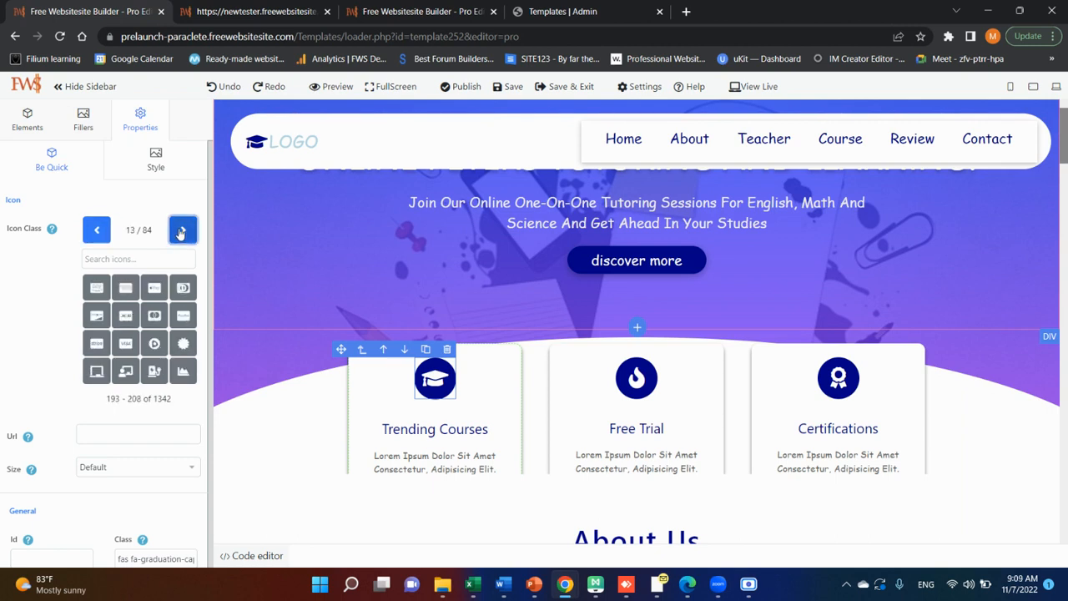
{"action": "left_click", "coordinate": [182, 231]}
{"action": "left_click", "coordinate": [182, 231]}
{"action": "left_click", "coordinate": [182, 231]}
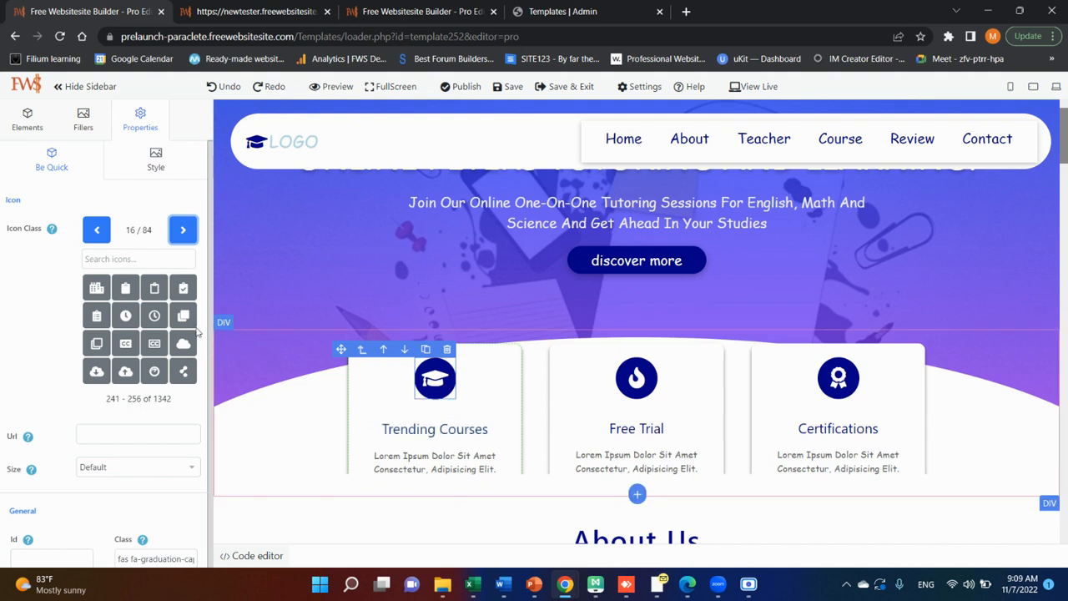
Search the icon library for "sch", "studen" and "teach", and clear the search.
{"action": "left_click", "coordinate": [154, 264]}
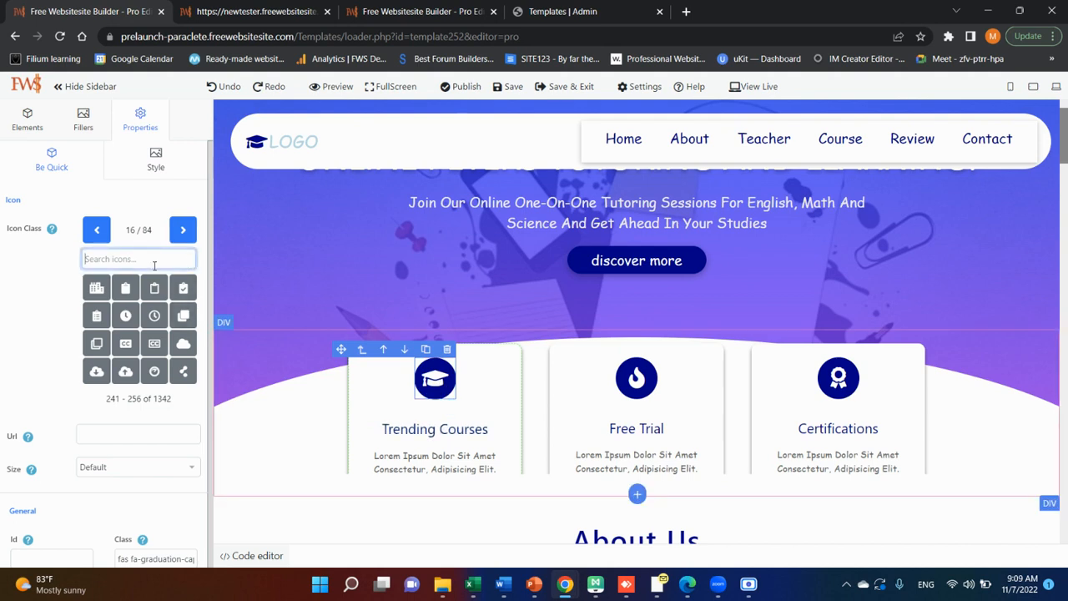
{"action": "type", "text": "sch"}
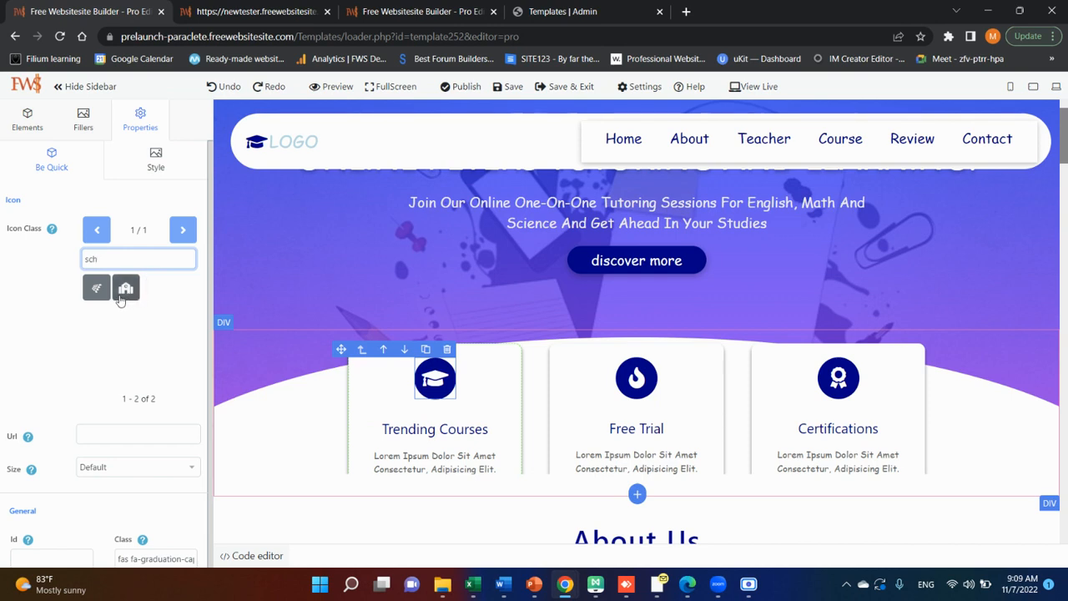
{"action": "key", "text": "BackSpace"}
{"action": "key", "text": "BackSpace"}
{"action": "type", "text": "tu"}
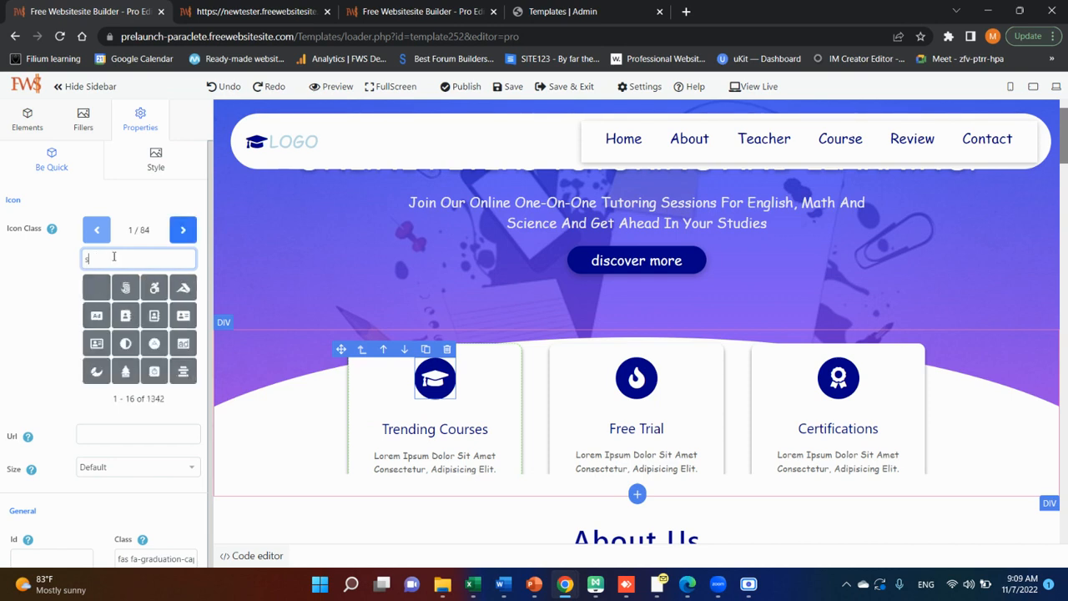
{"action": "type", "text": "de"}
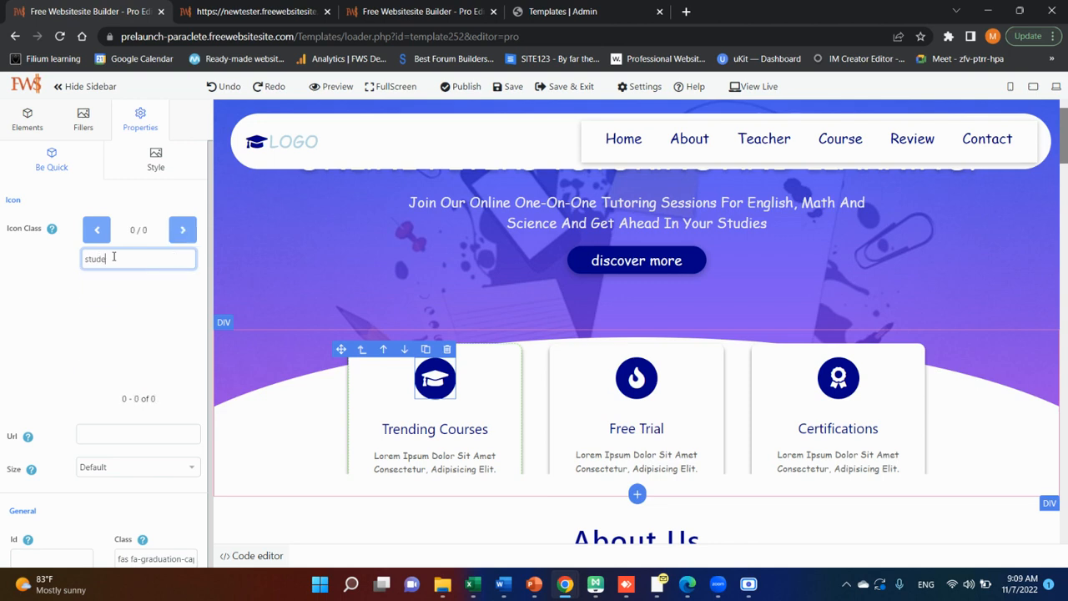
{"action": "type", "text": "n"}
{"action": "key", "text": "BackSpace"}
{"action": "key", "text": "BackSpace"}
{"action": "key", "text": "BackSpace"}
{"action": "key", "text": "BackSpace"}
{"action": "key", "text": "BackSpace"}
{"action": "key", "text": "BackSpace"}
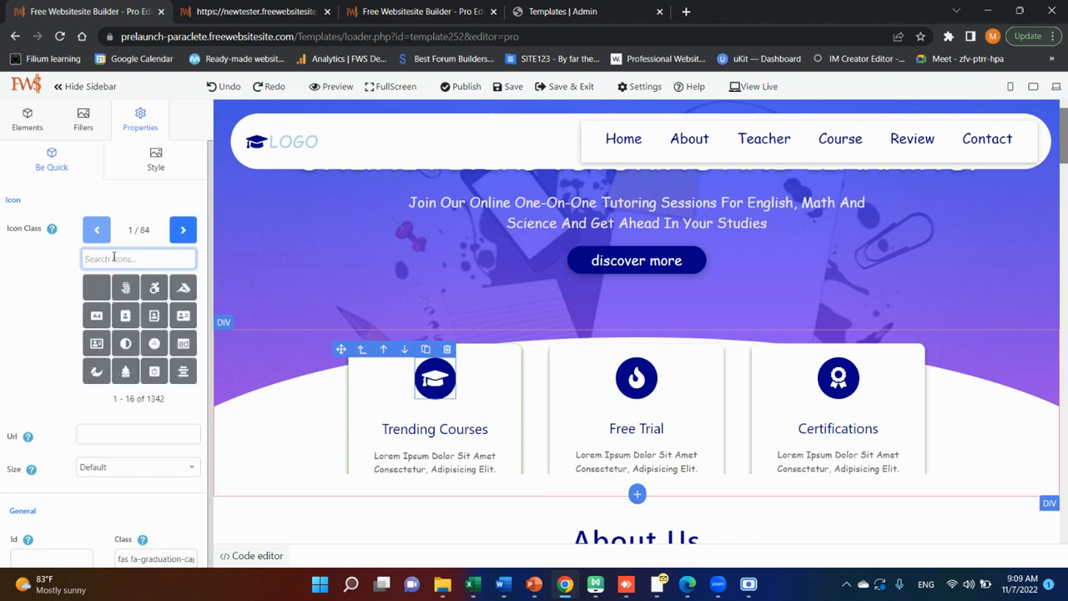
{"action": "type", "text": "teach"}
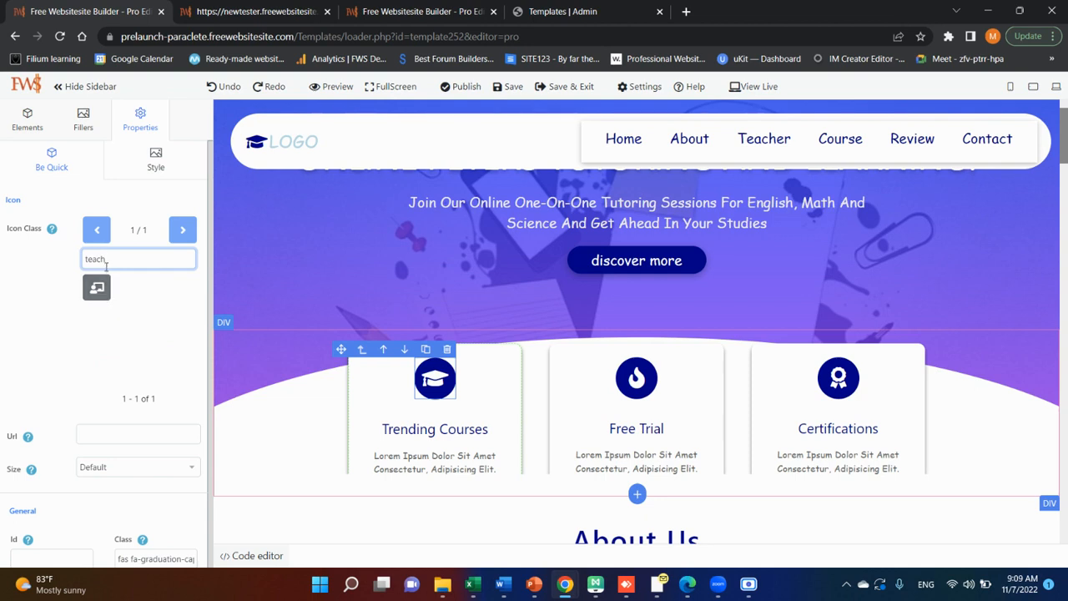
{"action": "left_click_drag", "start_coordinate": [113, 260], "coordinate": [64, 258]}
{"action": "key", "text": "BackSpace"}
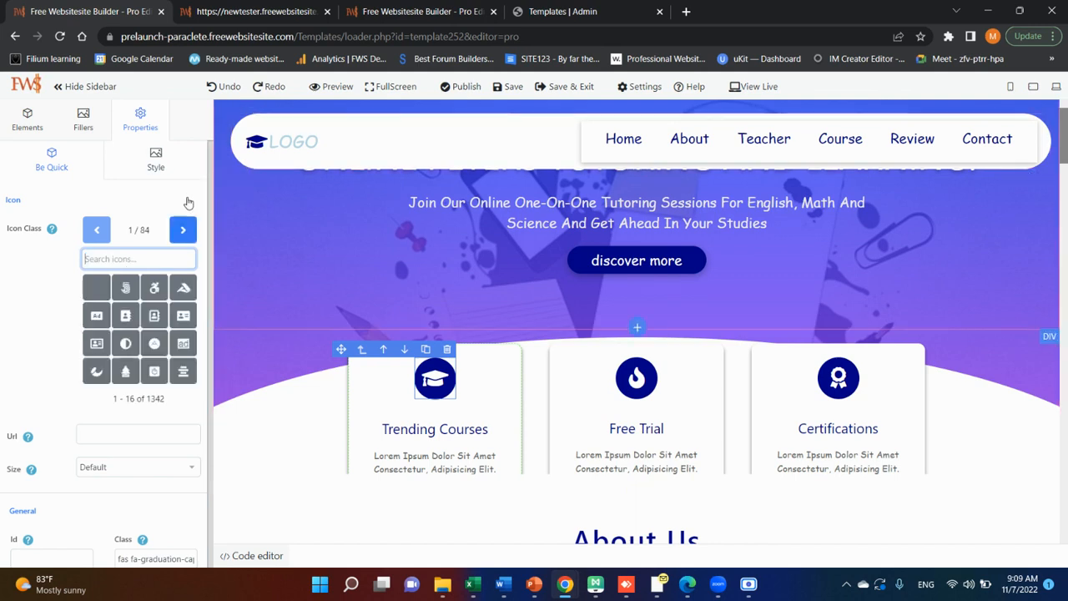
Browse the unfiltered icon library through page 23 for a replacement Trending Courses icon.
{"action": "left_click", "coordinate": [184, 237]}
{"action": "left_click", "coordinate": [185, 238]}
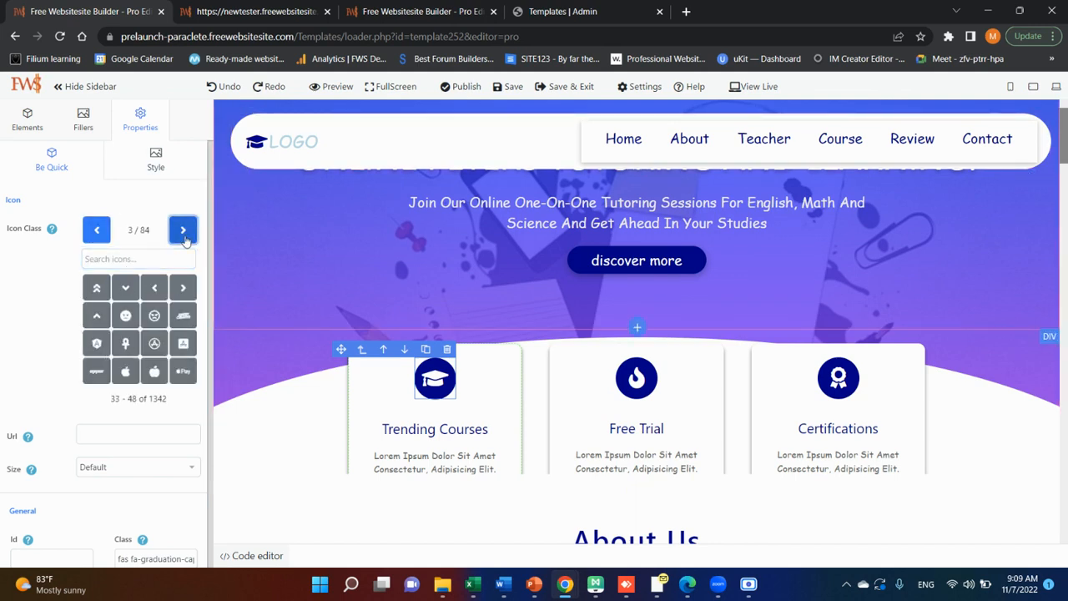
{"action": "left_click", "coordinate": [184, 237]}
{"action": "left_click", "coordinate": [184, 238]}
{"action": "left_click", "coordinate": [184, 238]}
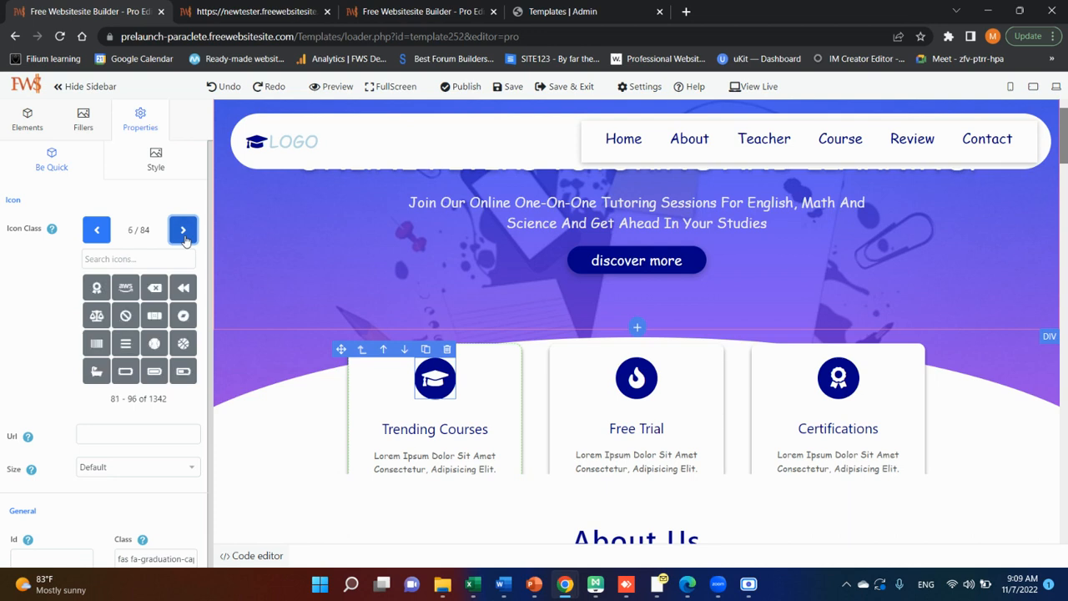
{"action": "left_click", "coordinate": [185, 238]}
{"action": "left_click", "coordinate": [184, 238]}
{"action": "left_click", "coordinate": [184, 238]}
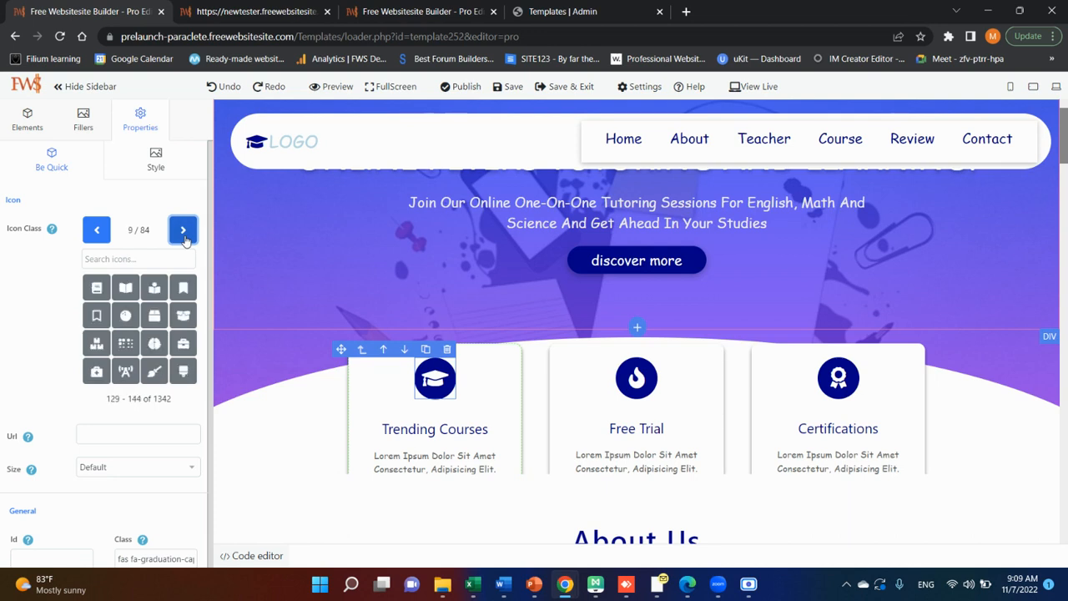
{"action": "left_click", "coordinate": [184, 238]}
{"action": "left_click", "coordinate": [184, 238]}
{"action": "left_click", "coordinate": [185, 237]}
{"action": "left_click", "coordinate": [185, 238]}
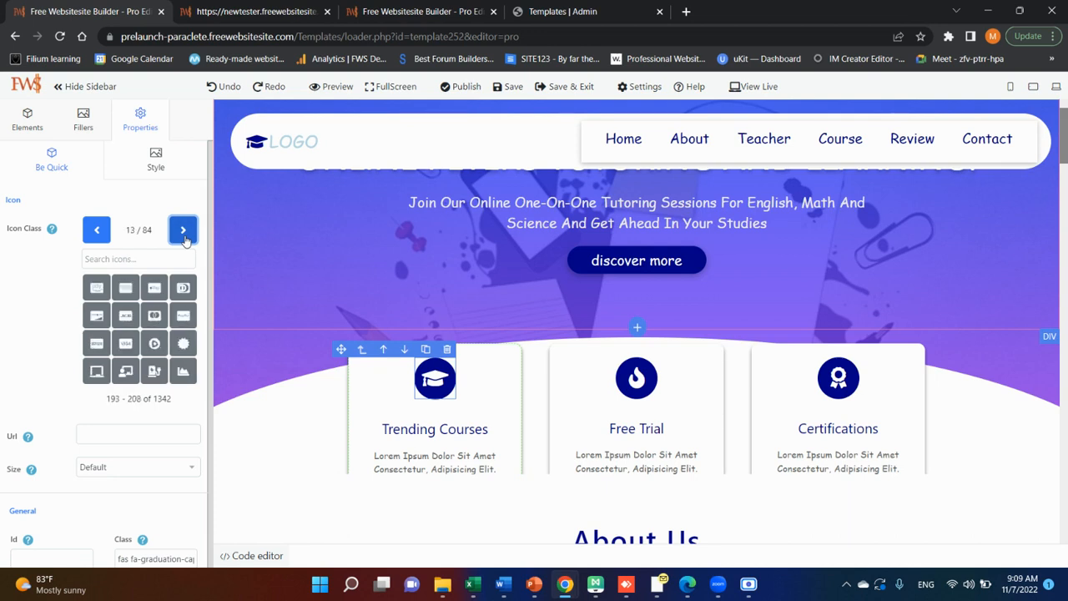
{"action": "left_click", "coordinate": [184, 238]}
{"action": "left_click", "coordinate": [184, 238]}
{"action": "left_click", "coordinate": [184, 238]}
{"action": "left_click", "coordinate": [184, 238]}
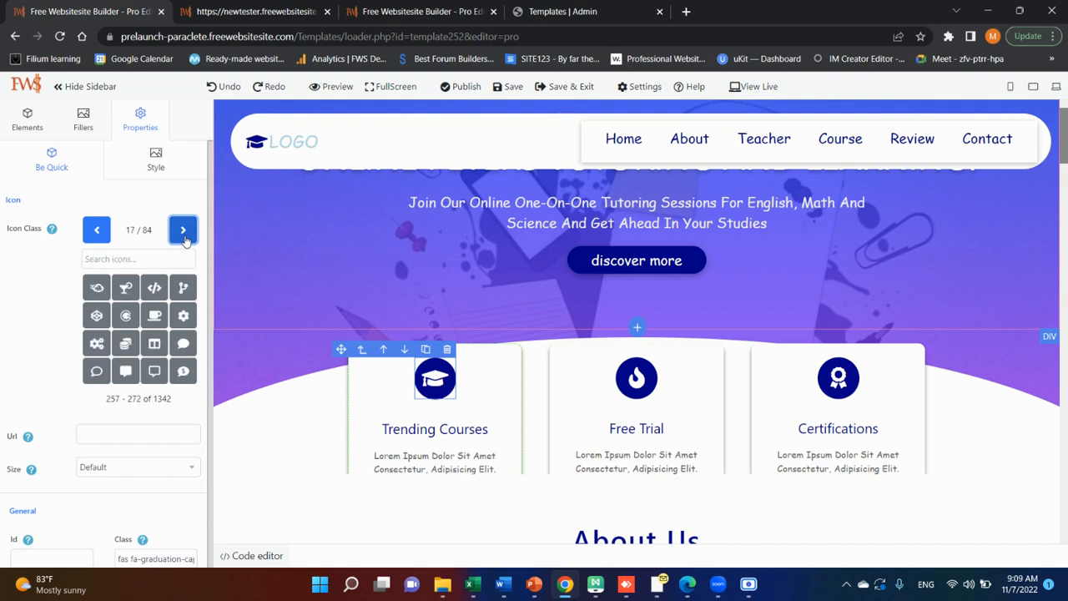
{"action": "left_click", "coordinate": [184, 238]}
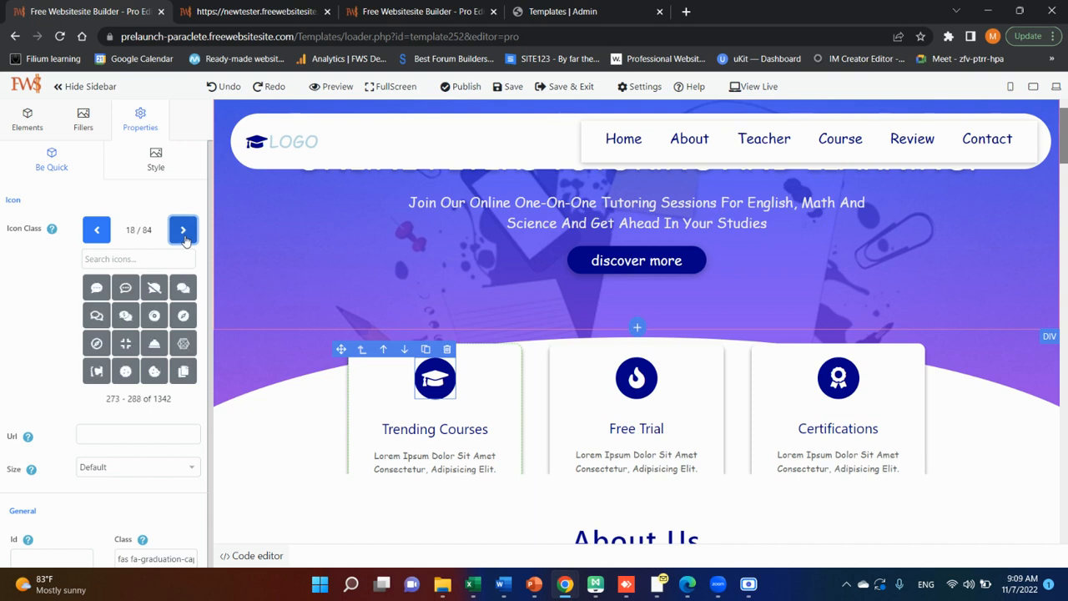
{"action": "left_click", "coordinate": [183, 238]}
{"action": "left_click", "coordinate": [178, 238]}
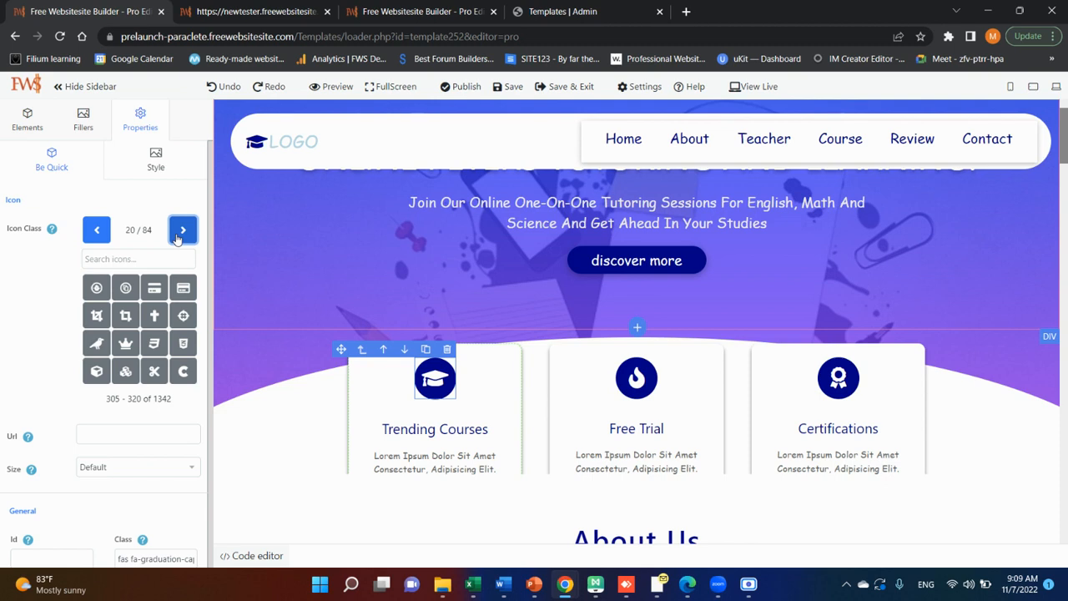
{"action": "left_click", "coordinate": [177, 240]}
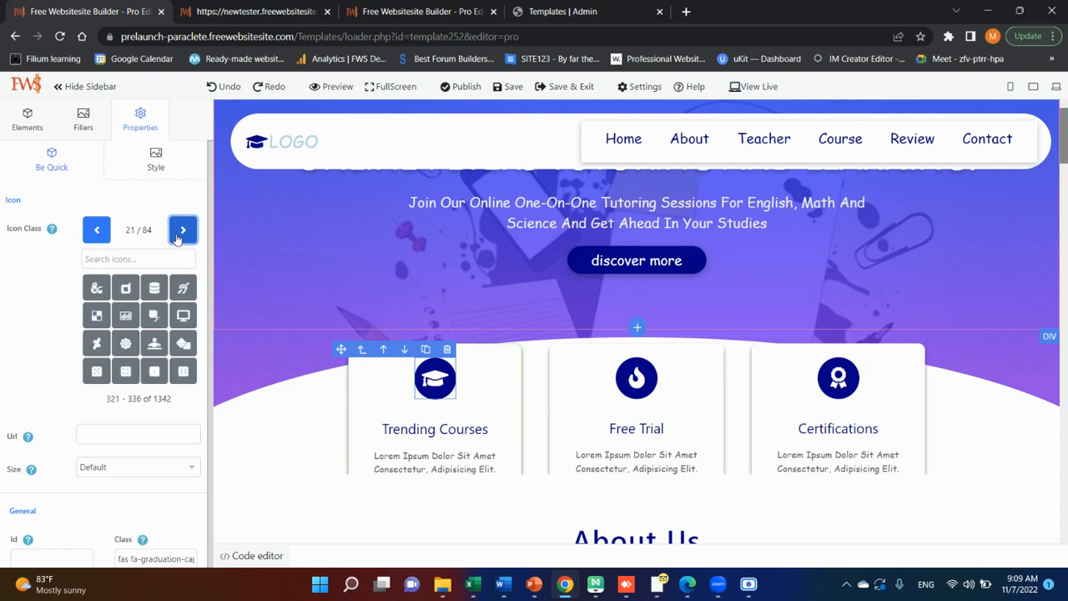
{"action": "left_click", "coordinate": [177, 239]}
{"action": "left_click", "coordinate": [177, 240]}
Search the icons for "scho" and "teach", and replace the Trending Courses card's graduation cap with the teacher-and-board icon.
{"action": "left_click", "coordinate": [129, 261]}
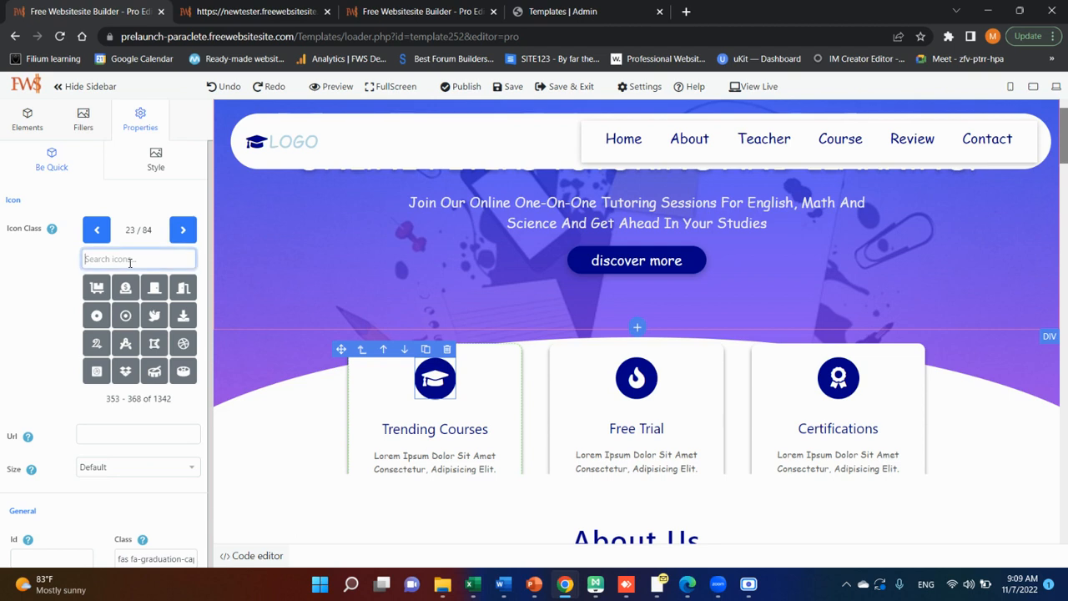
{"action": "type", "text": "scho"}
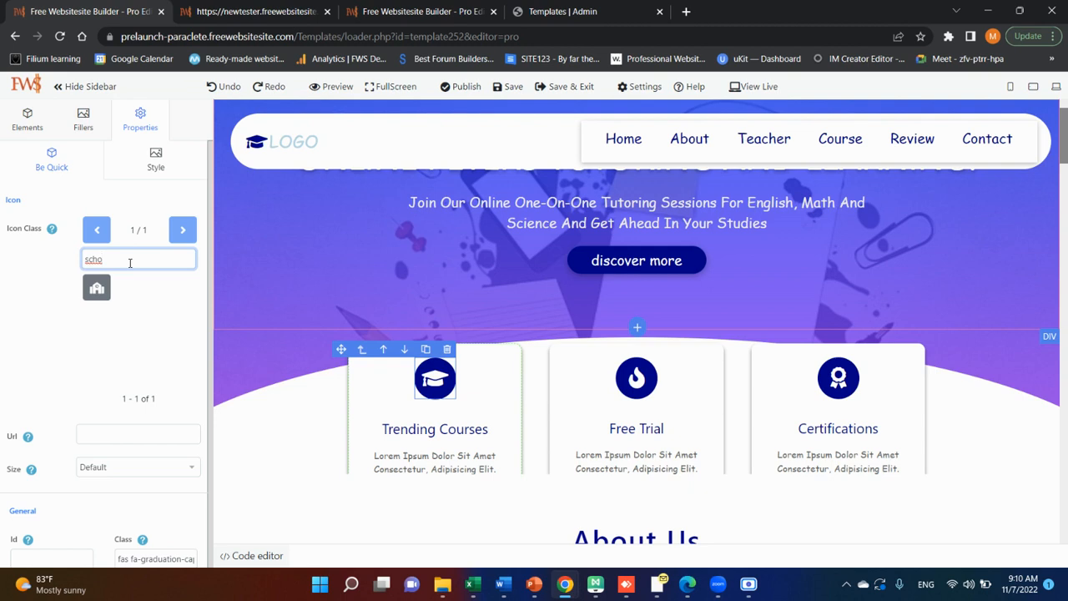
{"action": "key", "text": "BackSpace"}
{"action": "key", "text": "BackSpace"}
{"action": "key", "text": "BackSpace"}
{"action": "key", "text": "BackSpace"}
{"action": "type", "text": "teach"}
{"action": "left_click", "coordinate": [95, 288]}
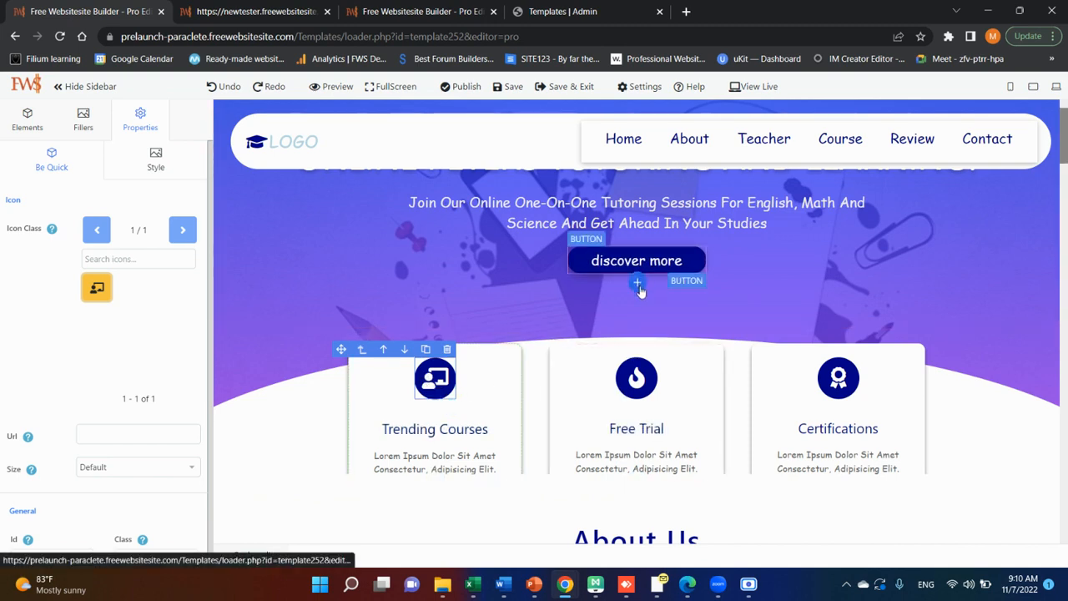
Search the elements that can be added after the discover more button for "in" and "ic", and clear the search.
{"action": "left_click", "coordinate": [638, 283]}
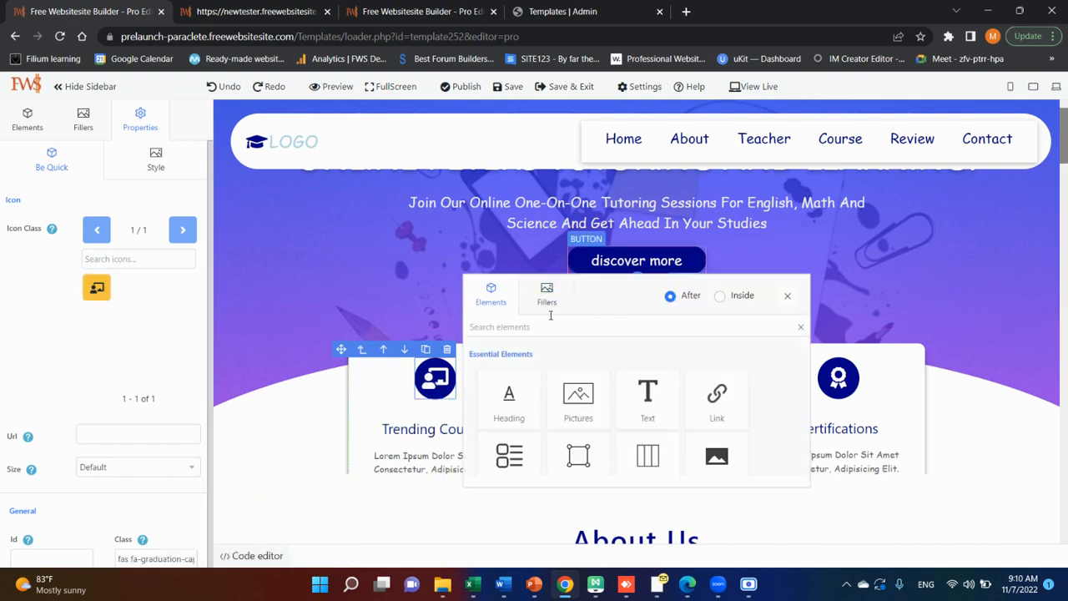
{"action": "left_click", "coordinate": [787, 297]}
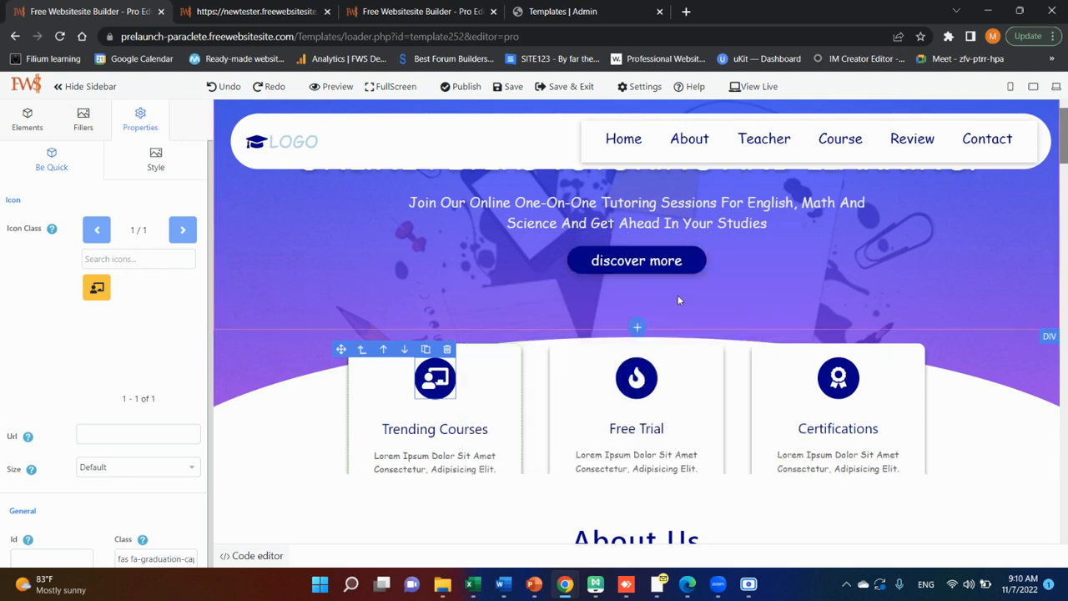
{"action": "left_click", "coordinate": [636, 280]}
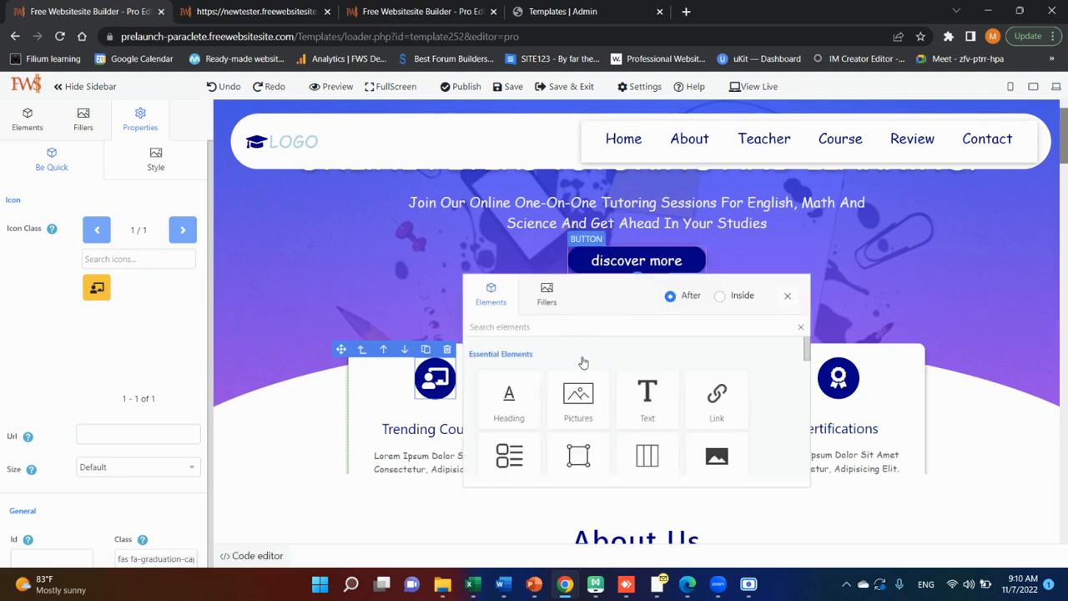
{"action": "left_click", "coordinate": [551, 326]}
{"action": "type", "text": "in"}
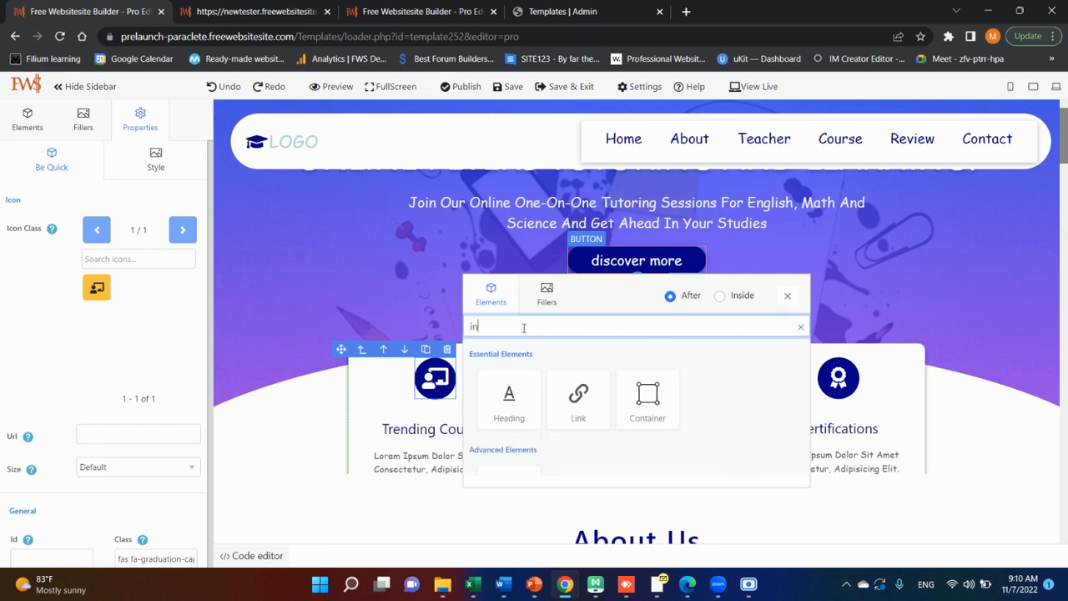
{"action": "key", "text": "BackSpace"}
{"action": "type", "text": "c"}
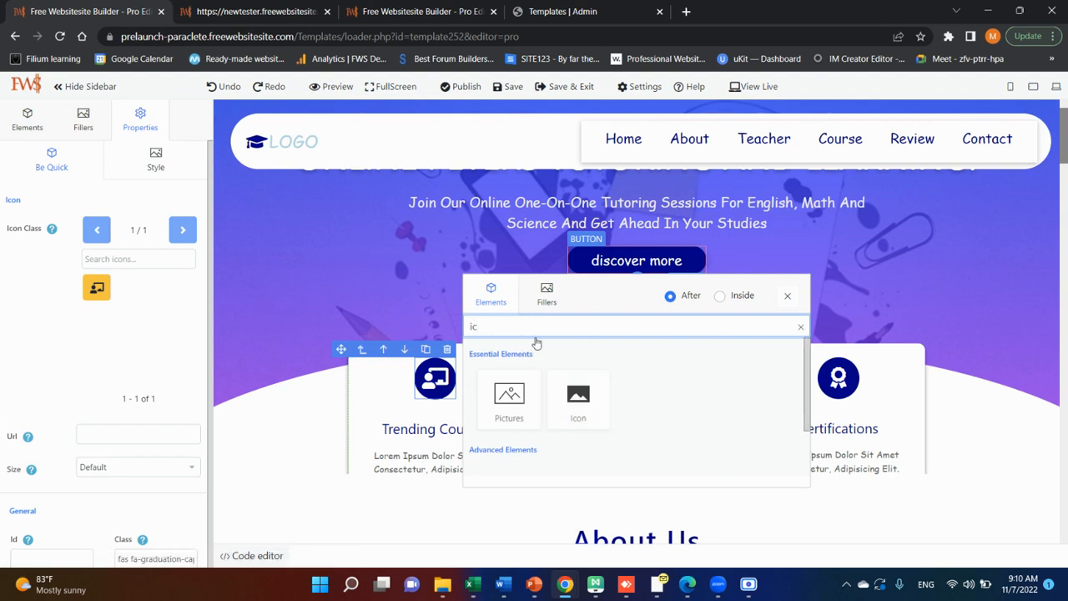
{"action": "key", "text": "BackSpace"}
{"action": "key", "text": "BackSpace"}
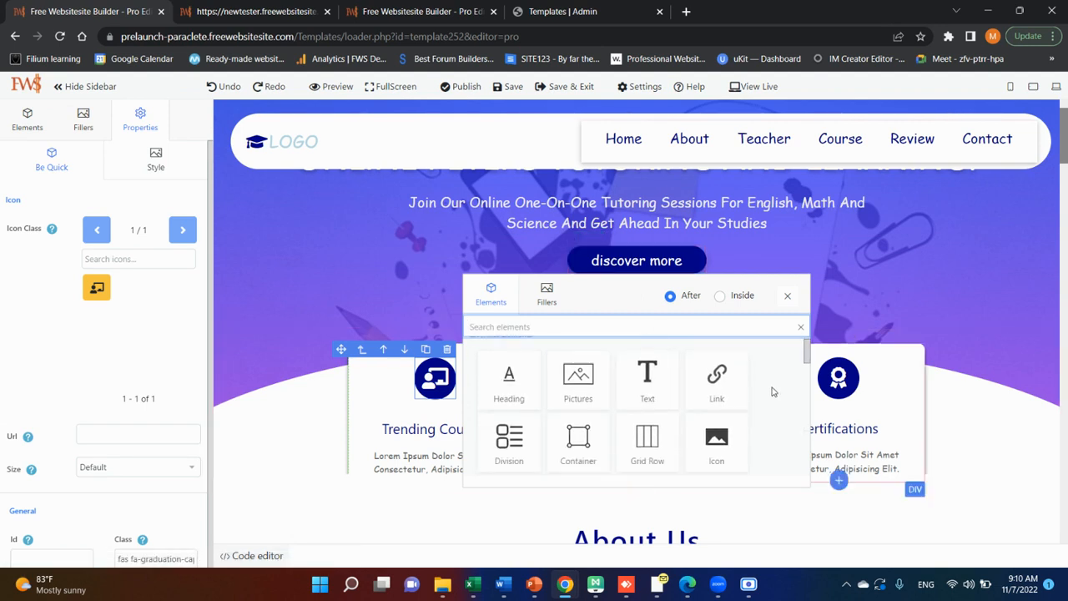
Insert an Icon element after the discover more button.
{"action": "scroll", "coordinate": [772, 394], "scroll_direction": "down", "scroll_amount": 1}
{"action": "scroll", "coordinate": [771, 398], "scroll_direction": "down", "scroll_amount": 4}
{"action": "scroll", "coordinate": [770, 399], "scroll_direction": "up", "scroll_amount": 4}
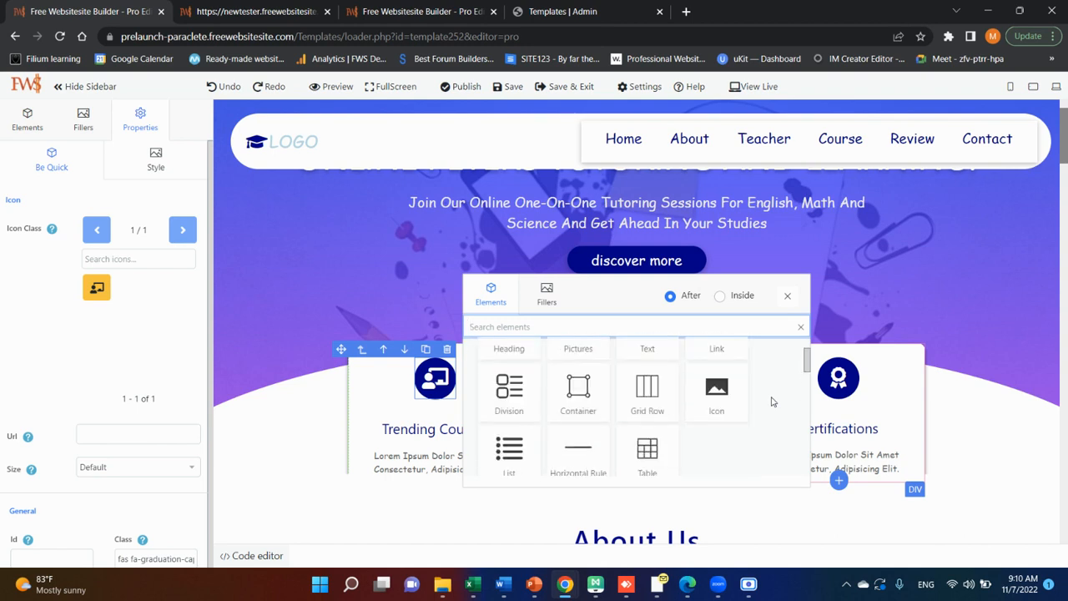
{"action": "left_click", "coordinate": [703, 405]}
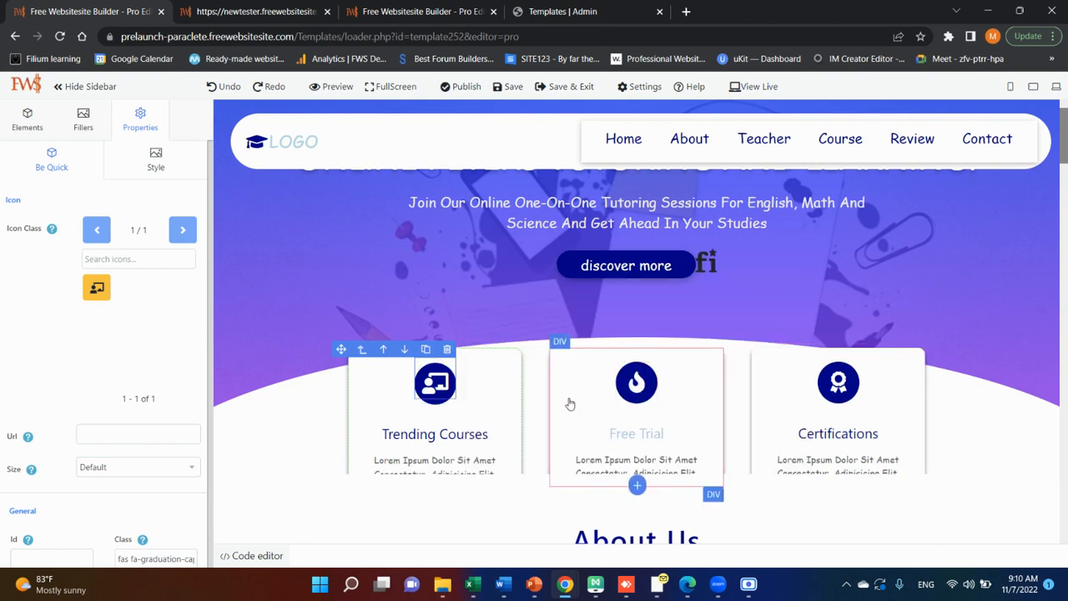
Select the new icon beside the discover more button and try the stopwatch and "ad" icons for it.
{"action": "left_click_drag", "start_coordinate": [710, 267], "coordinate": [706, 265]}
{"action": "left_click", "coordinate": [706, 265]}
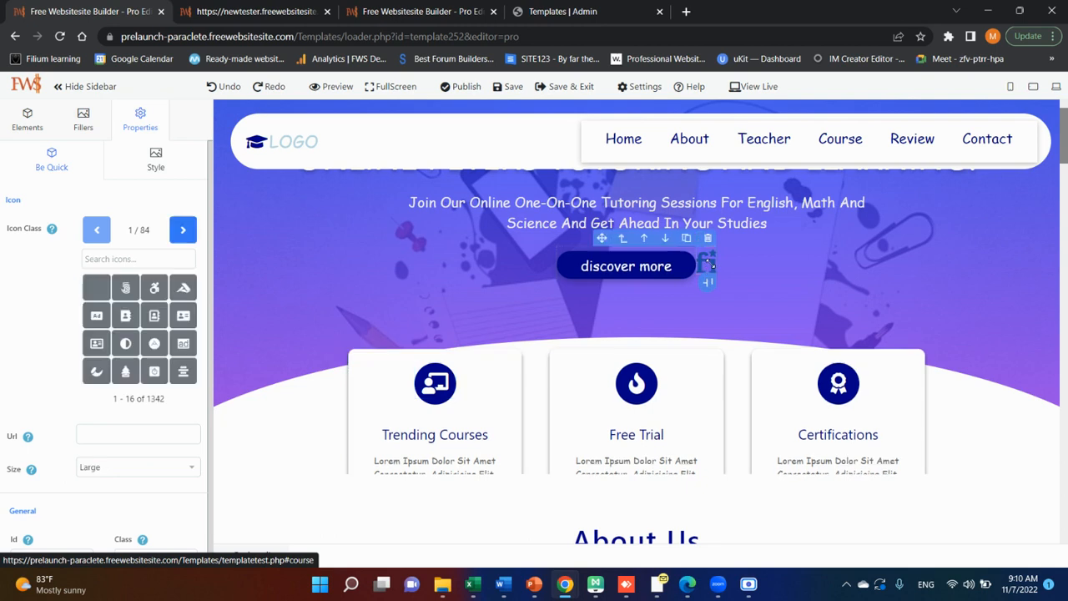
{"action": "left_click", "coordinate": [736, 262]}
{"action": "left_click", "coordinate": [708, 266]}
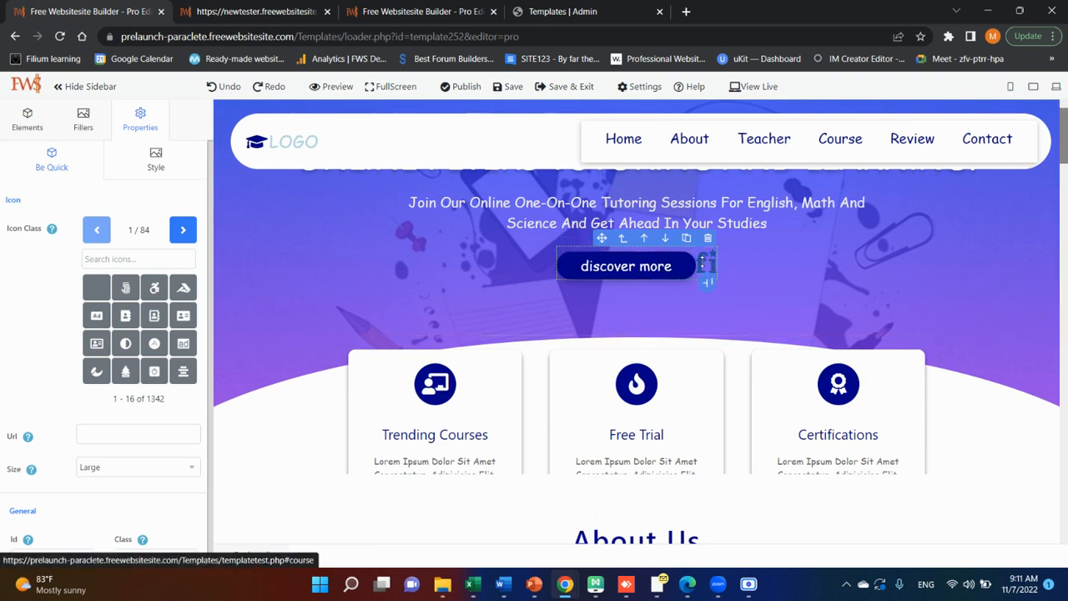
{"action": "left_click", "coordinate": [155, 343]}
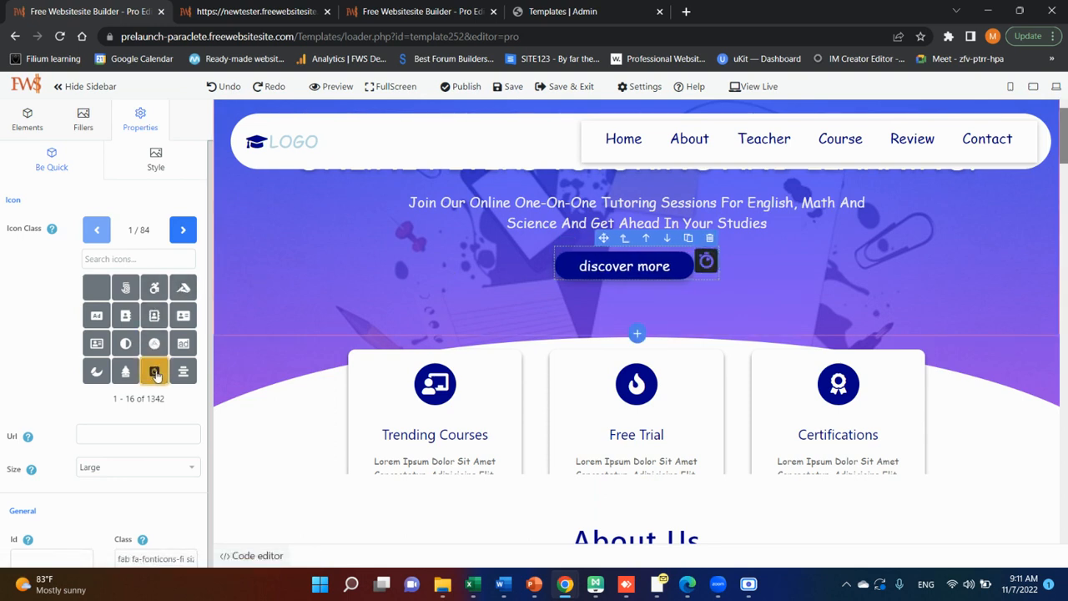
{"action": "left_click", "coordinate": [183, 343]}
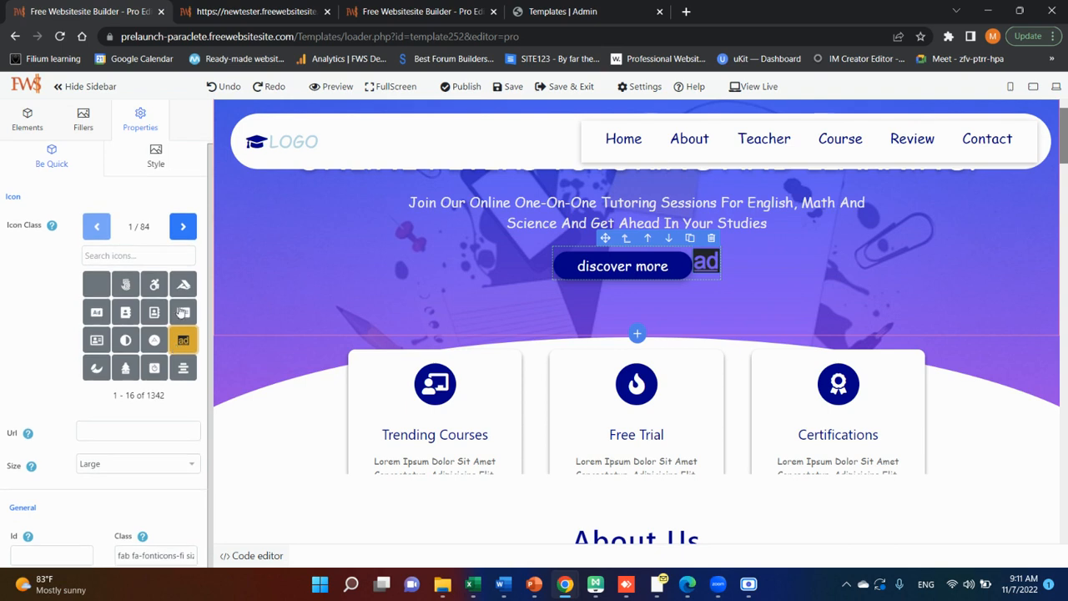
Search the icons for "lear" and "book", and change the icon beside the discover more button to the open book.
{"action": "left_click", "coordinate": [163, 255]}
{"action": "type", "text": "lear"}
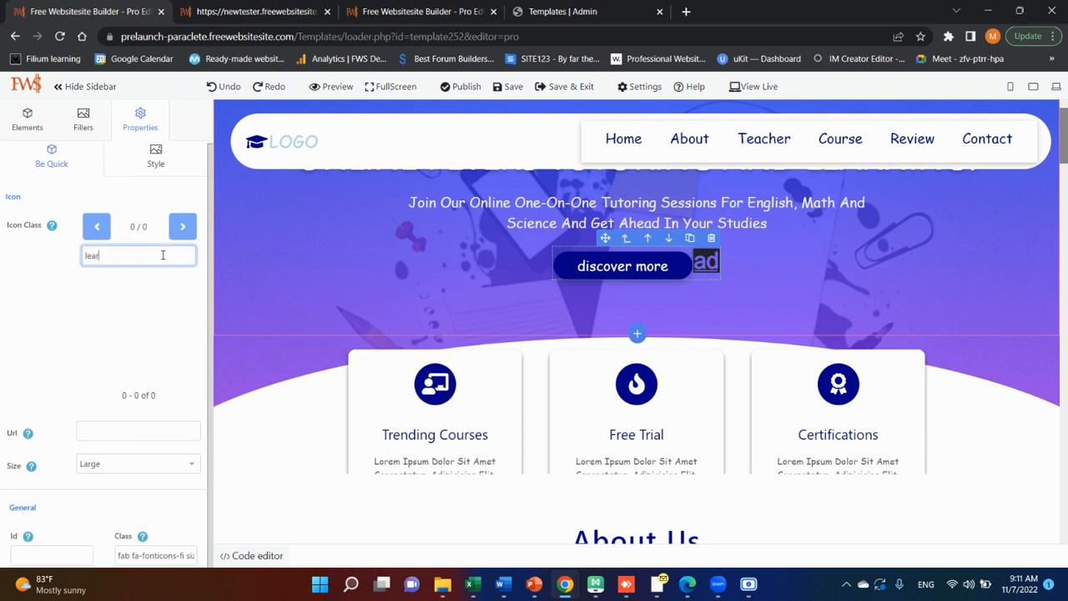
{"action": "key", "text": "BackSpace"}
{"action": "key", "text": "BackSpace"}
{"action": "key", "text": "BackSpace"}
{"action": "key", "text": "BackSpace"}
{"action": "type", "text": "book"}
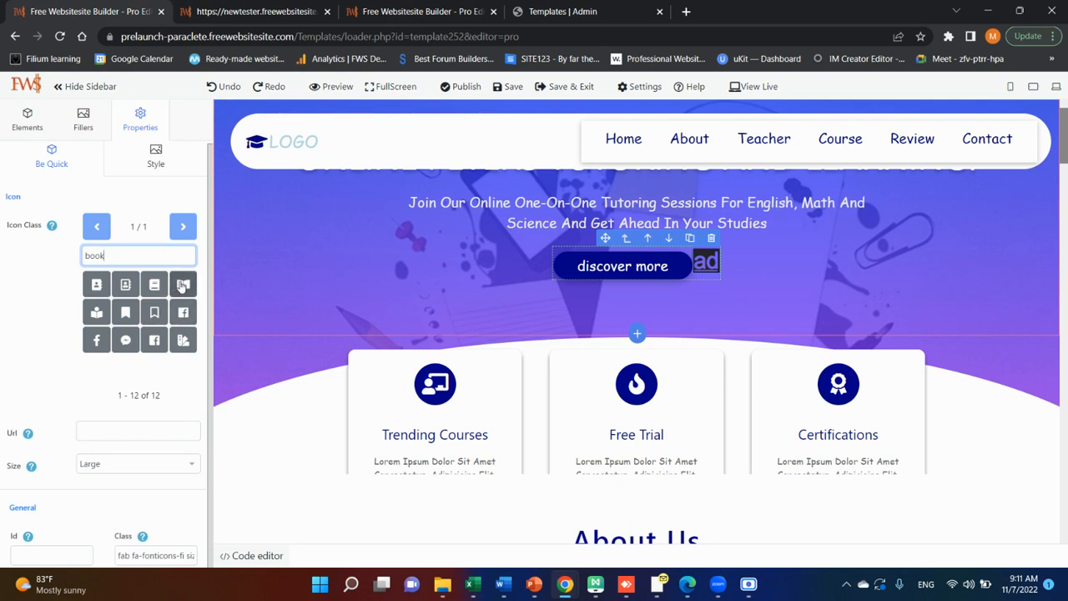
{"action": "left_click", "coordinate": [183, 286]}
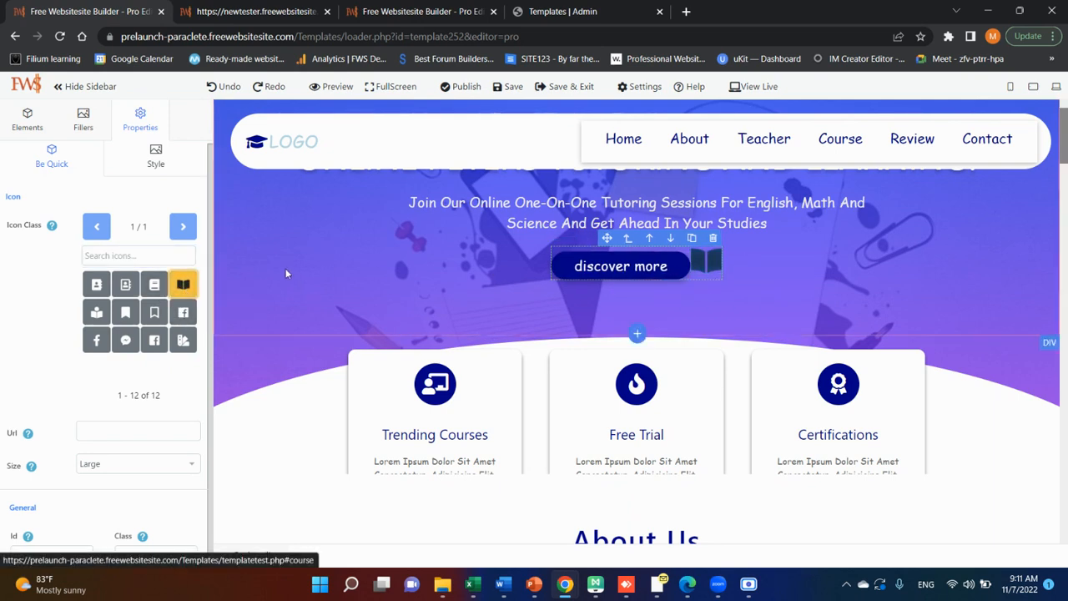
Undo the icon changes and the insertion of the icon beside the discover more button.
{"action": "left_click", "coordinate": [162, 202]}
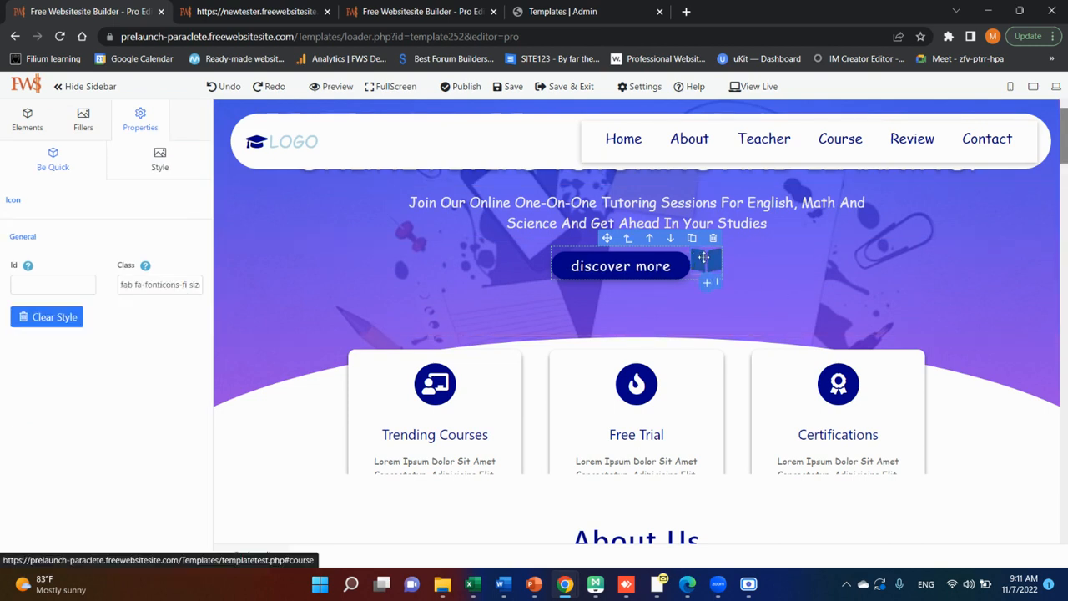
{"action": "left_click", "coordinate": [210, 87]}
{"action": "left_click", "coordinate": [211, 88]}
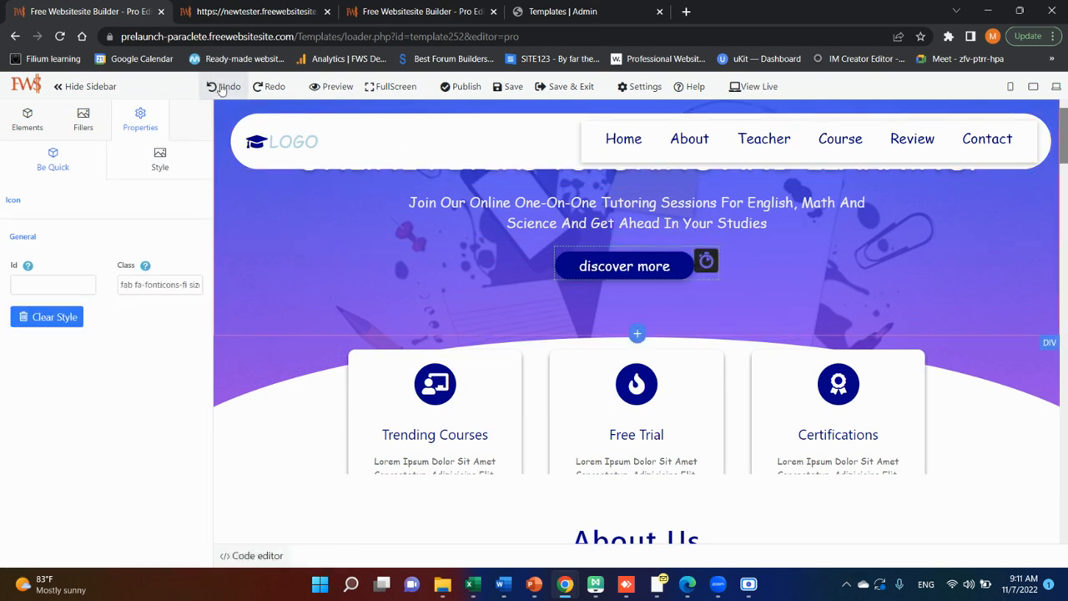
{"action": "left_click", "coordinate": [215, 89]}
{"action": "left_click", "coordinate": [220, 90]}
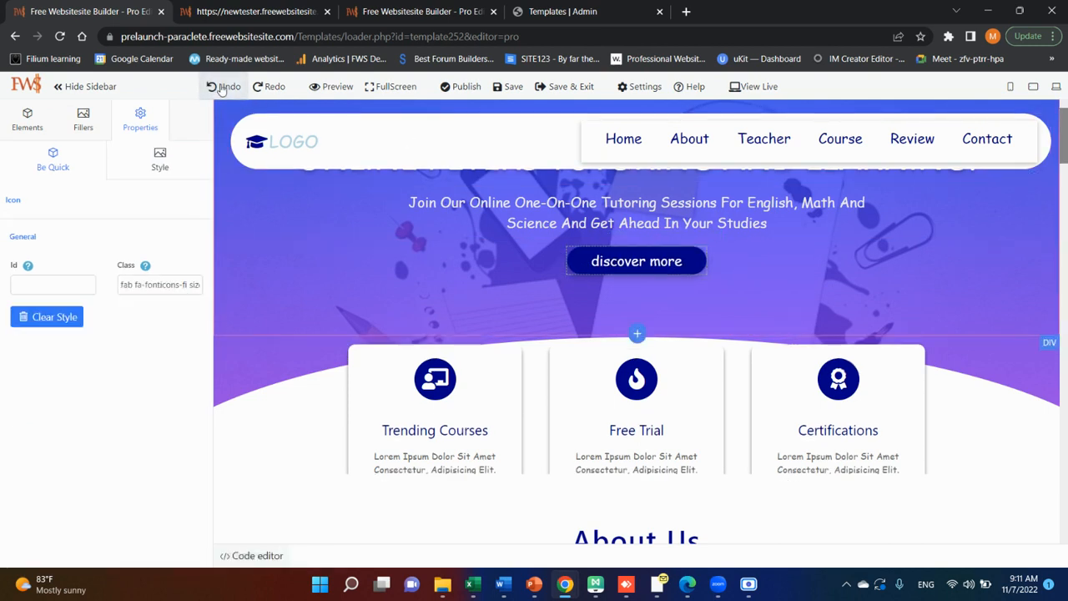
Set the background color of the Trending Courses card's icon to #4336a1.
{"action": "left_click", "coordinate": [438, 380]}
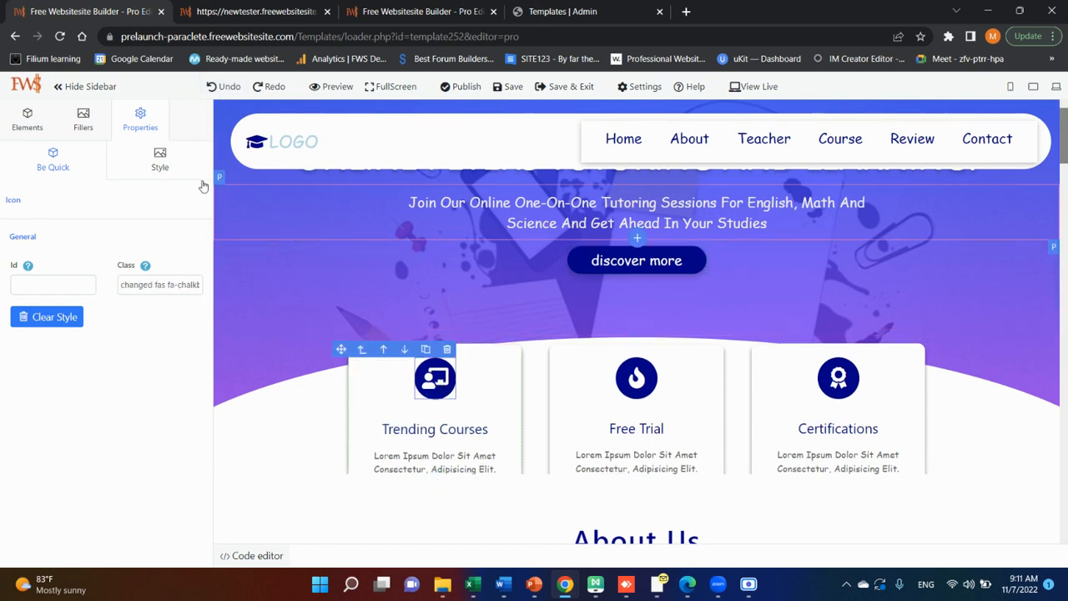
{"action": "left_click", "coordinate": [167, 165]}
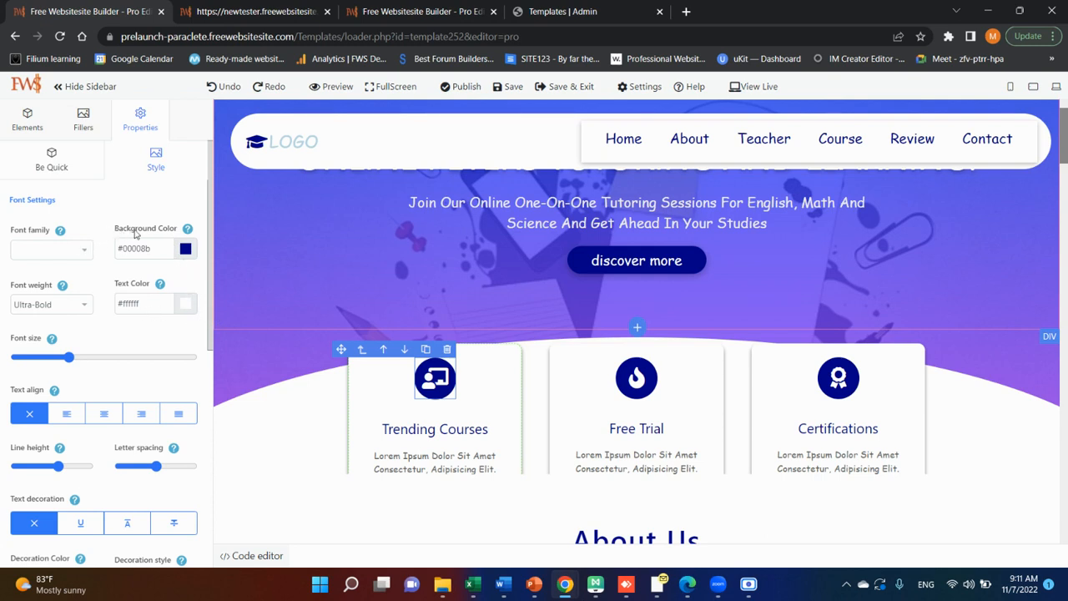
{"action": "left_click", "coordinate": [185, 250]}
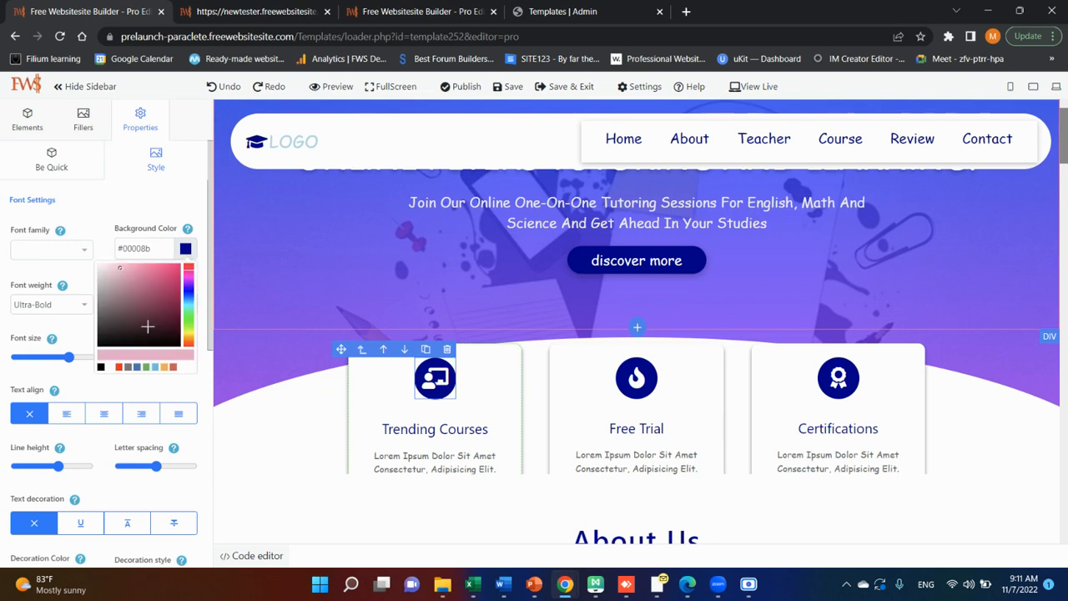
{"action": "left_click_drag", "start_coordinate": [156, 313], "coordinate": [190, 287]}
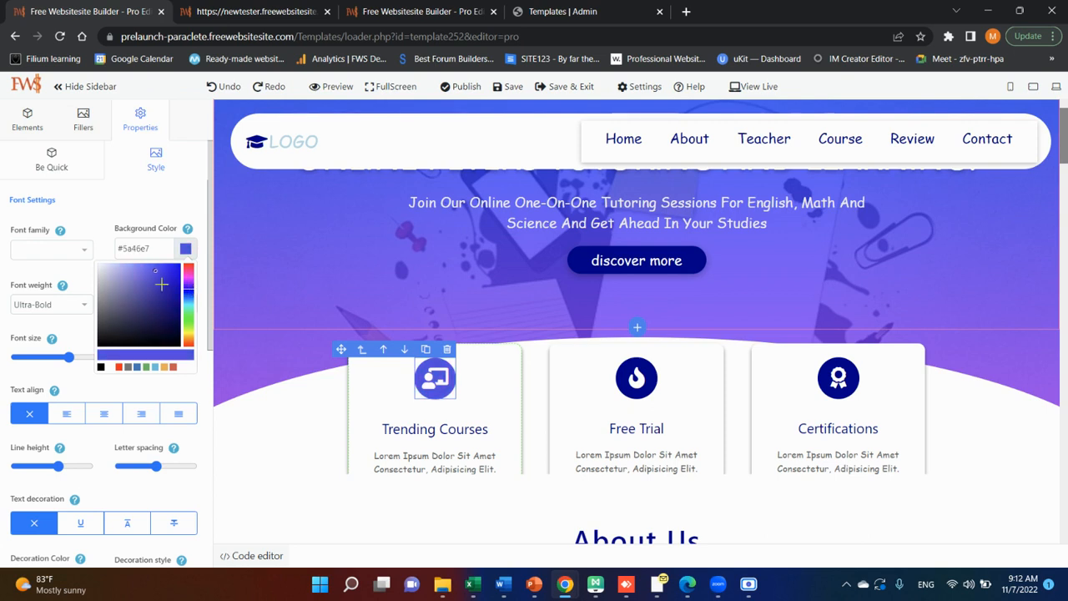
{"action": "mouse_move", "coordinate": [156, 270]}
{"action": "left_mouse_down"}
{"action": "mouse_move", "coordinate": [169, 275]}
{"action": "mouse_move", "coordinate": [152, 287]}
{"action": "left_mouse_up"}
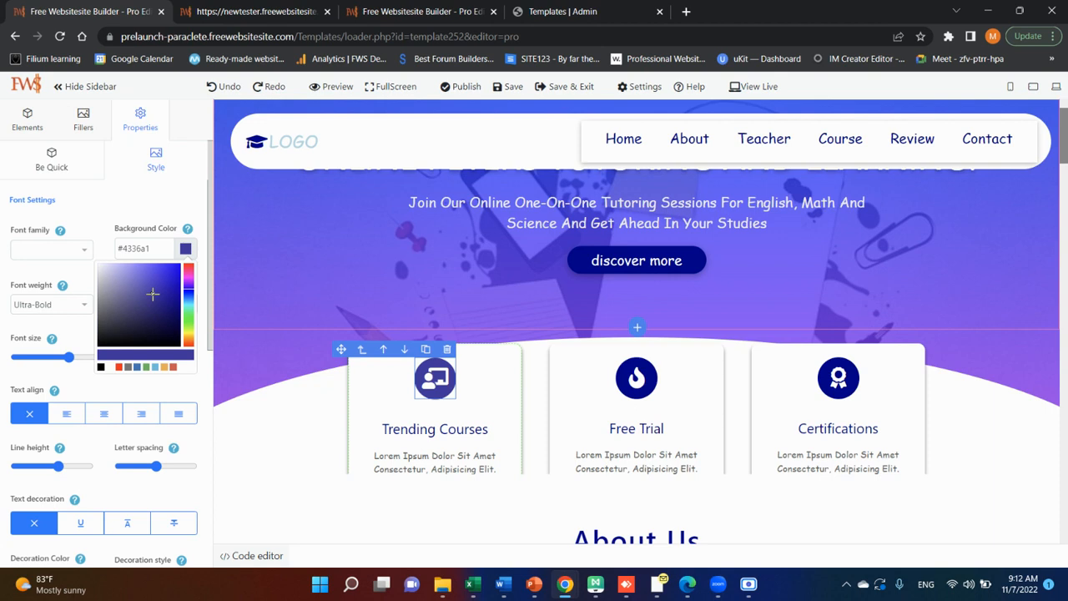
Set the text color of the Trending Courses card's icon to the pale pink #ffeaf5.
{"action": "scroll", "coordinate": [184, 275], "scroll_direction": "down", "scroll_amount": 5}
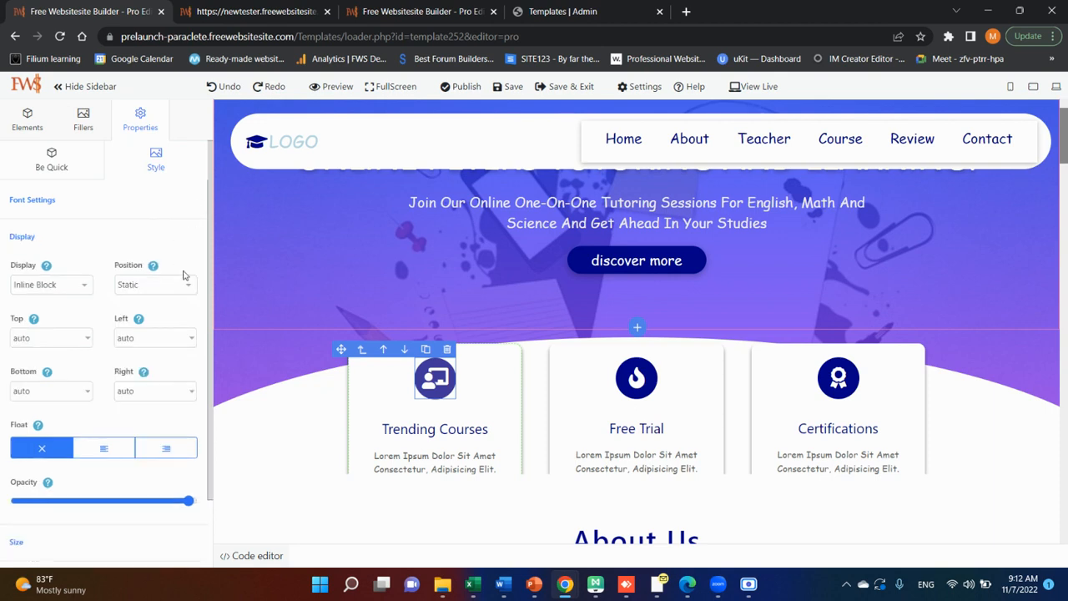
{"action": "scroll", "coordinate": [178, 279], "scroll_direction": "up", "scroll_amount": 5}
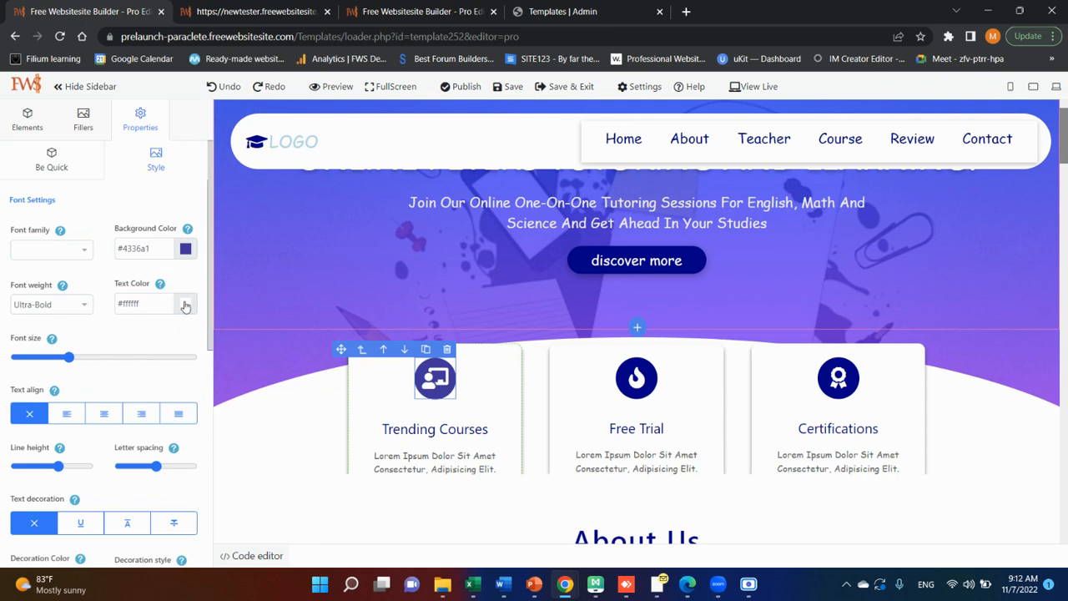
{"action": "left_click", "coordinate": [185, 306]}
{"action": "left_click", "coordinate": [172, 346]}
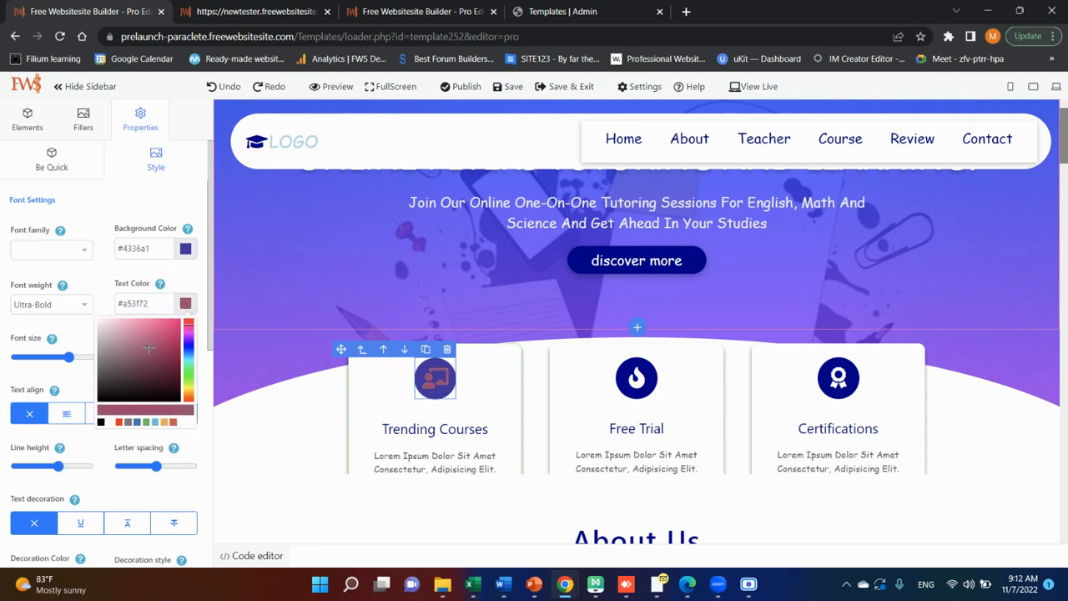
{"action": "left_click", "coordinate": [128, 334]}
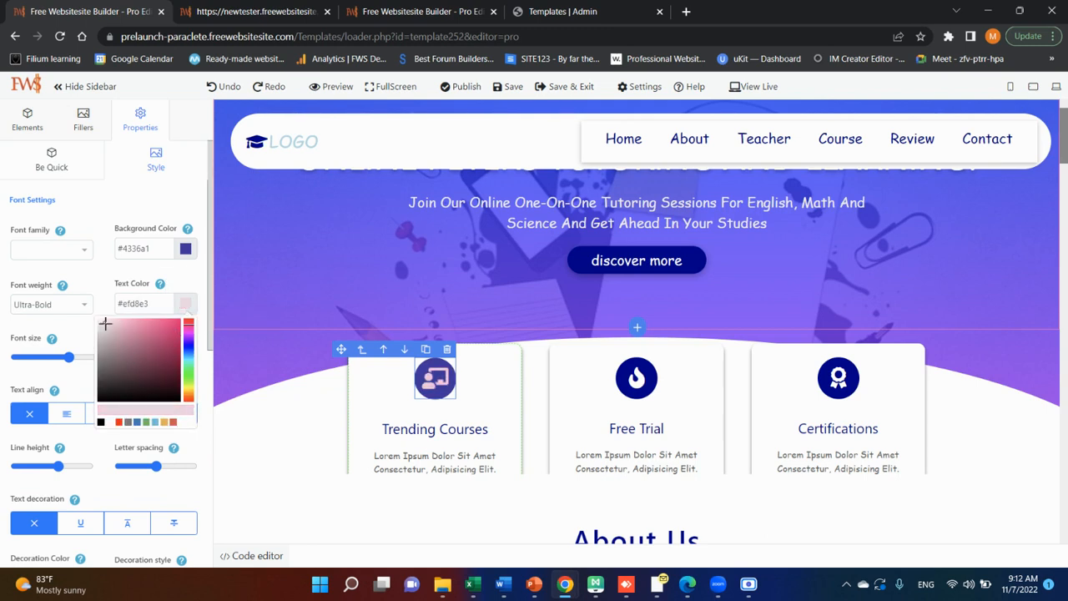
{"action": "left_click", "coordinate": [103, 320]}
{"action": "mouse_move", "coordinate": [103, 319]}
{"action": "left_mouse_down"}
{"action": "mouse_move", "coordinate": [92, 315]}
{"action": "mouse_move", "coordinate": [147, 360]}
{"action": "mouse_move", "coordinate": [104, 317]}
{"action": "left_mouse_up"}
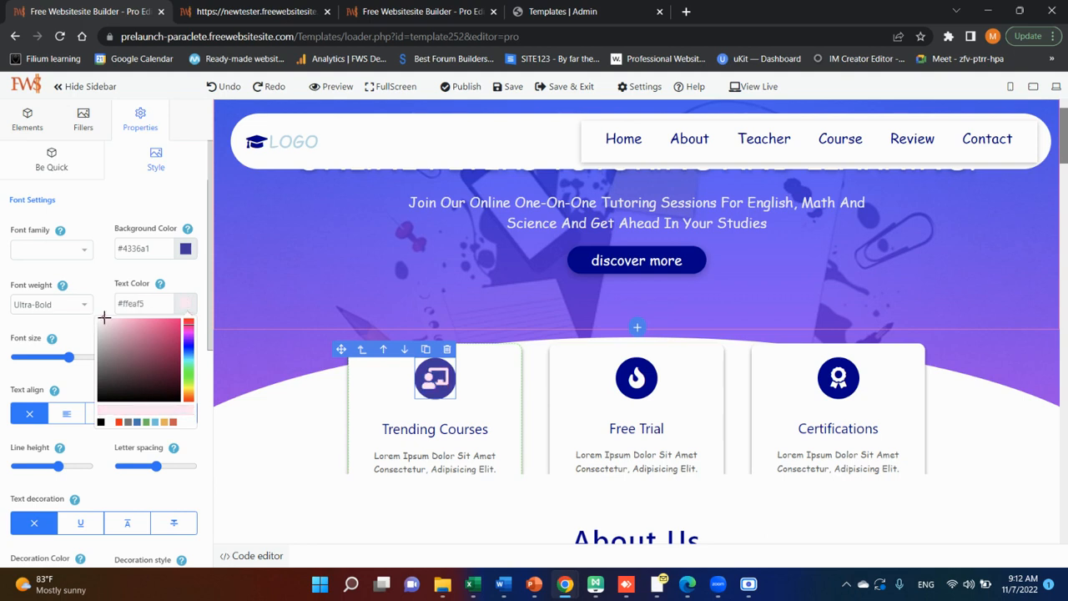
{"action": "left_click", "coordinate": [176, 214]}
{"action": "left_click", "coordinate": [171, 215]}
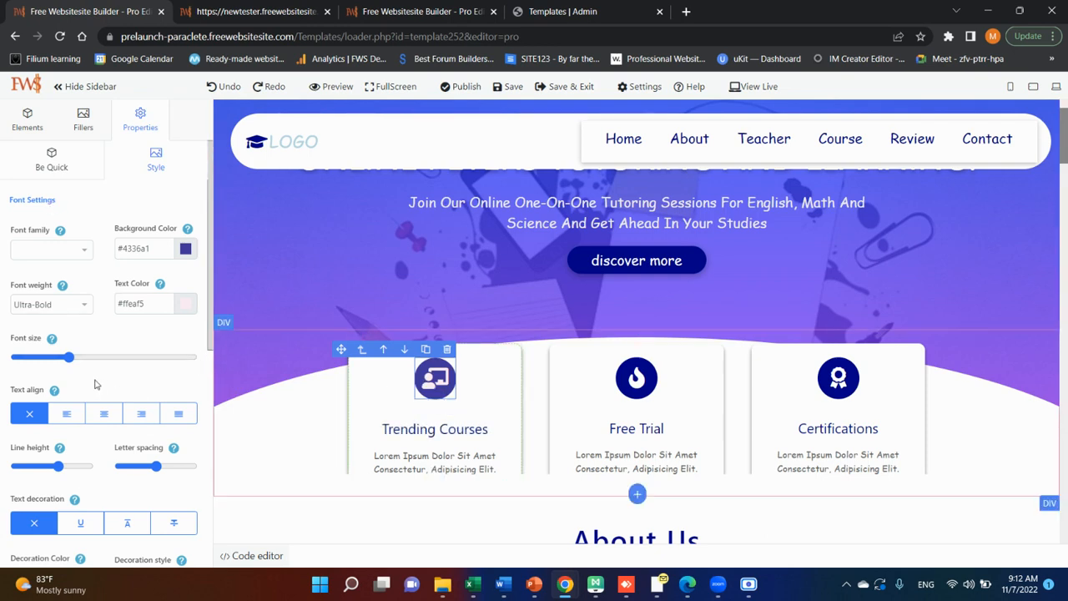
Increase the font size of the Trending Courses card's icon slightly and look through its remaining style settings.
{"action": "mouse_move", "coordinate": [69, 357]}
{"action": "left_mouse_down"}
{"action": "mouse_move", "coordinate": [95, 362]}
{"action": "mouse_move", "coordinate": [75, 363]}
{"action": "left_mouse_up"}
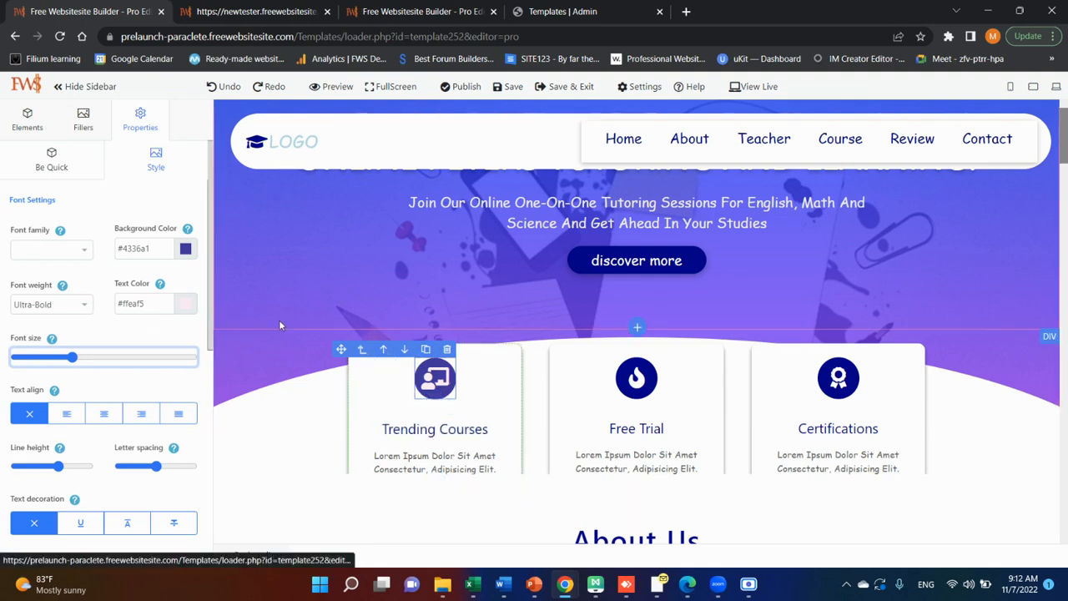
{"action": "scroll", "coordinate": [194, 341], "scroll_direction": "down", "scroll_amount": 3}
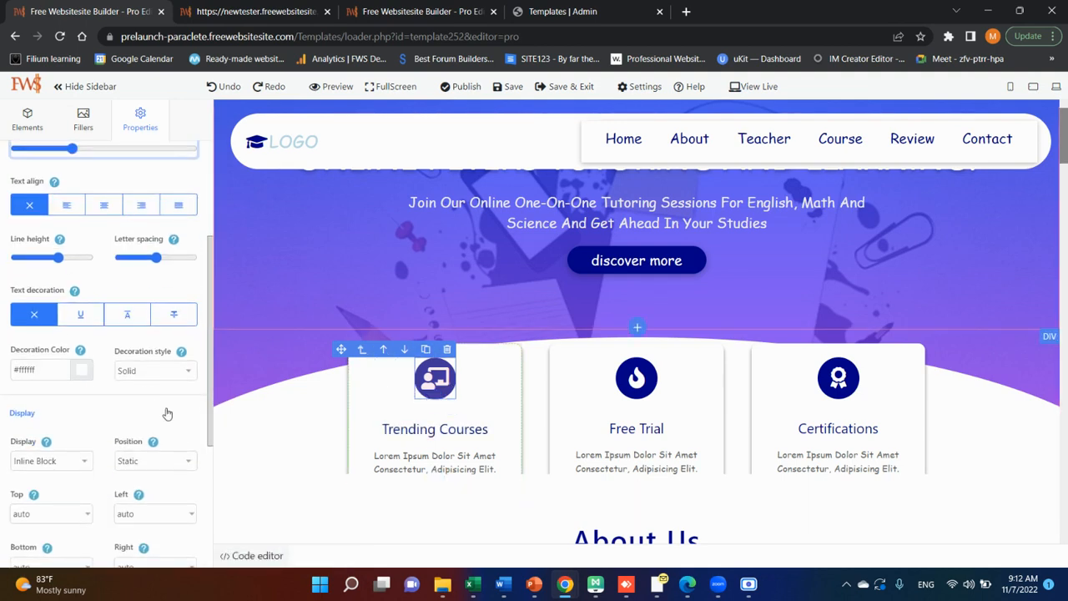
{"action": "scroll", "coordinate": [166, 414], "scroll_direction": "down", "scroll_amount": 3}
{"action": "scroll", "coordinate": [167, 414], "scroll_direction": "up", "scroll_amount": 6}
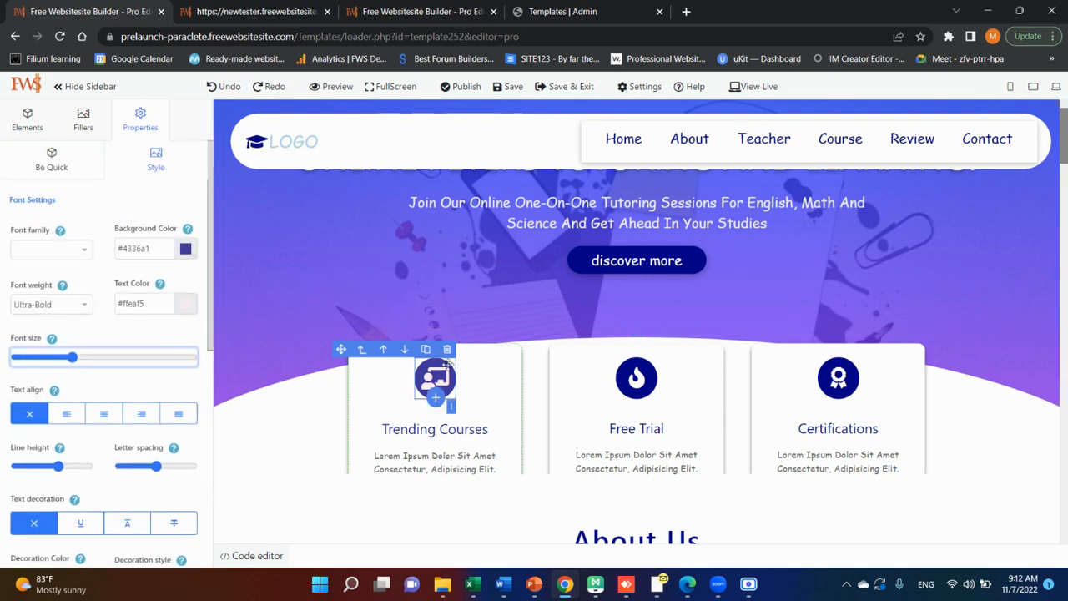